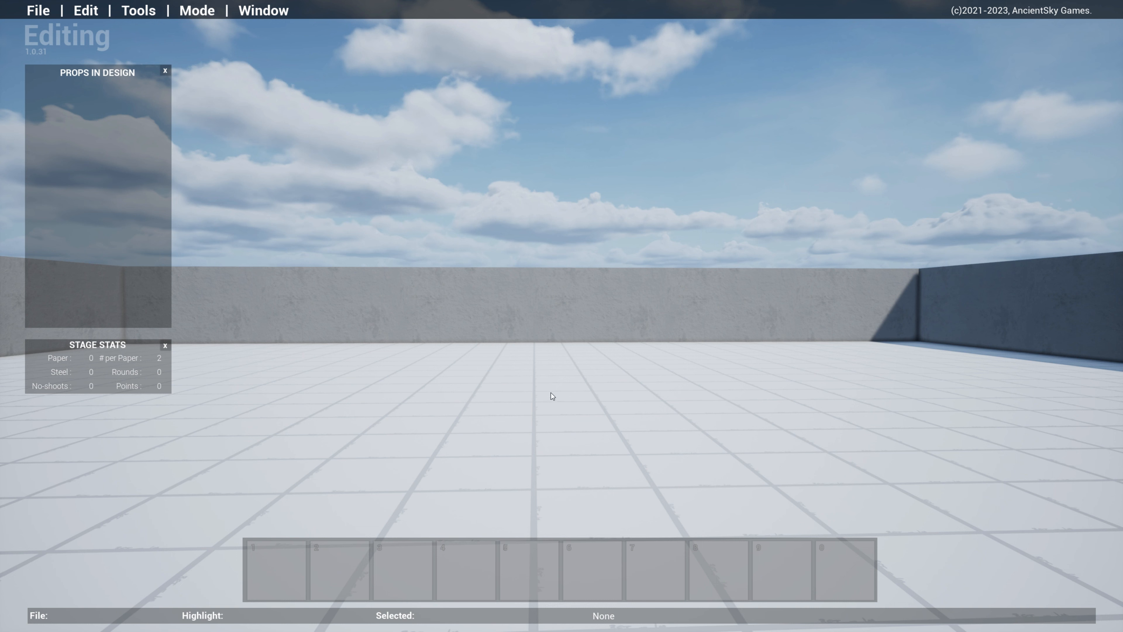
- Place a uspsa-full-target from the USPSA category on the bay floor, near the middle of the bay
key(Tab)
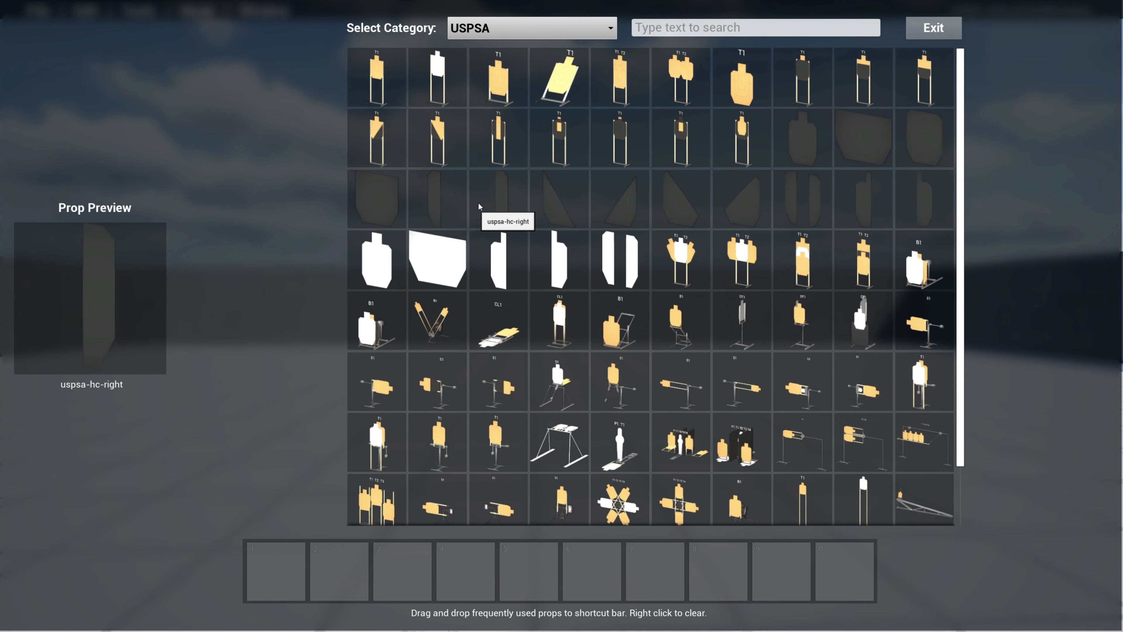
click(372, 77)
click(530, 433)
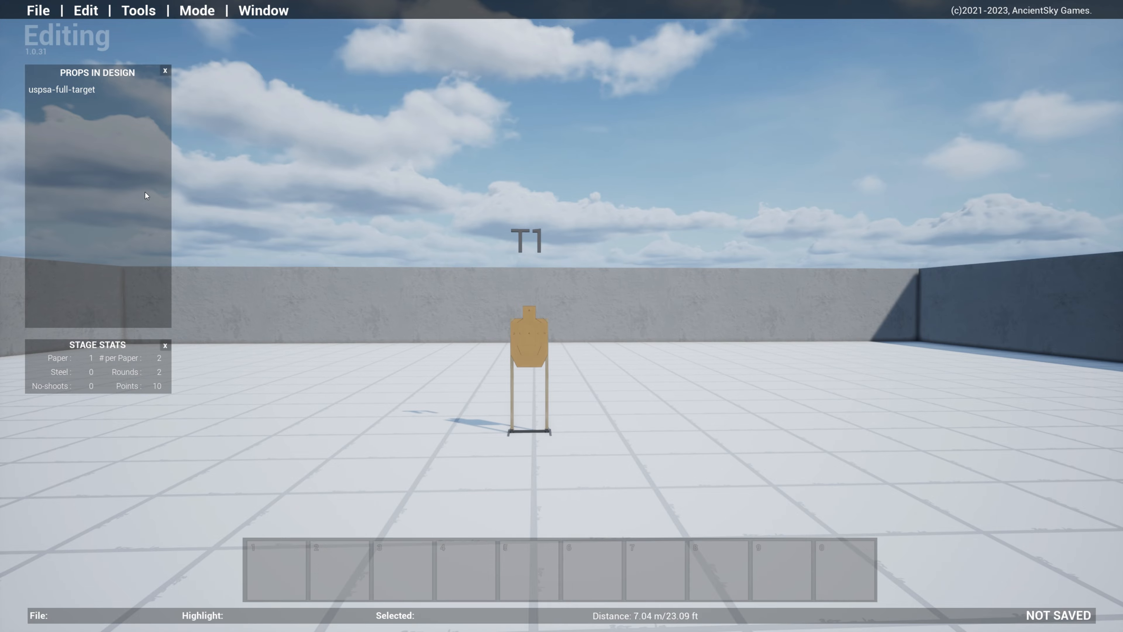
- Open the propor-test-views2 stage and examine its layout together with the list of props in the design
key(Escape)
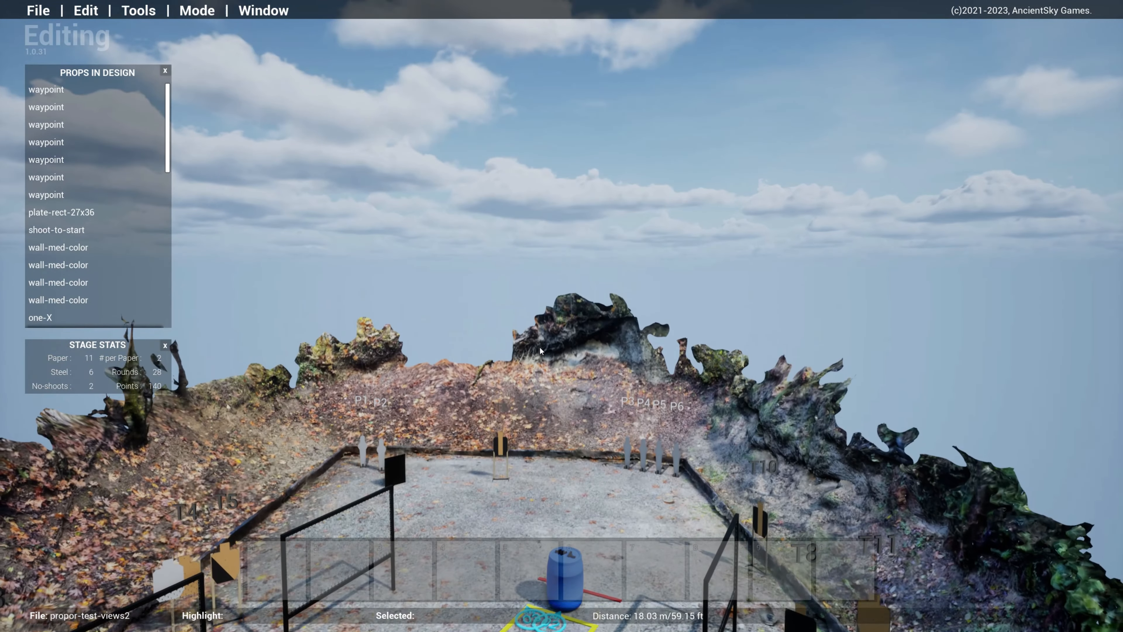
key(s)
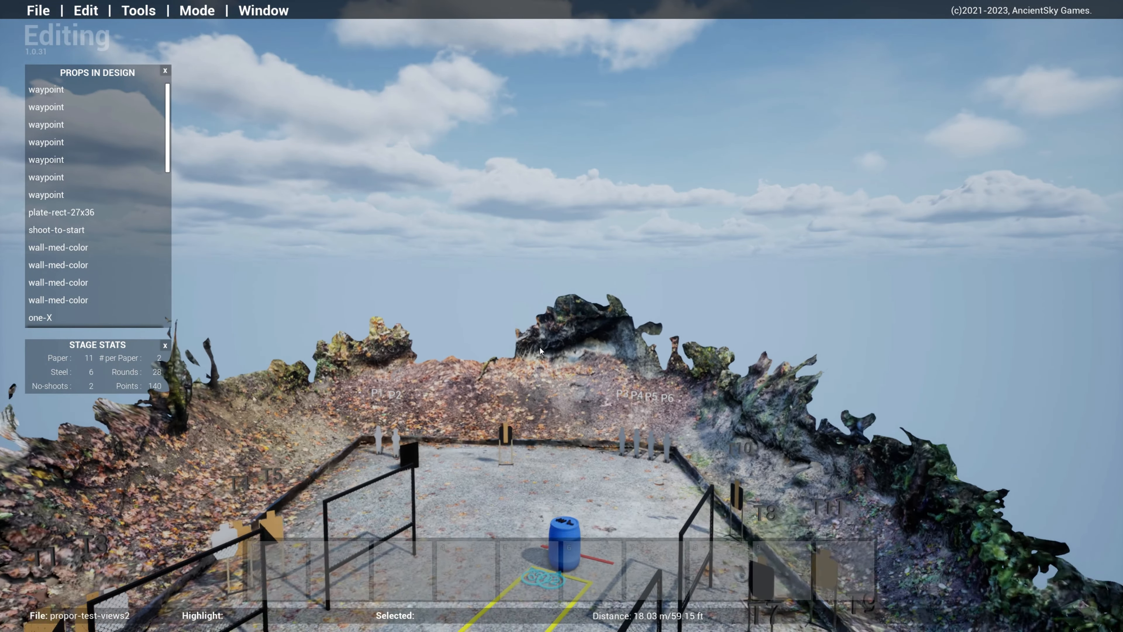
right_drag(539, 354, 536, 396)
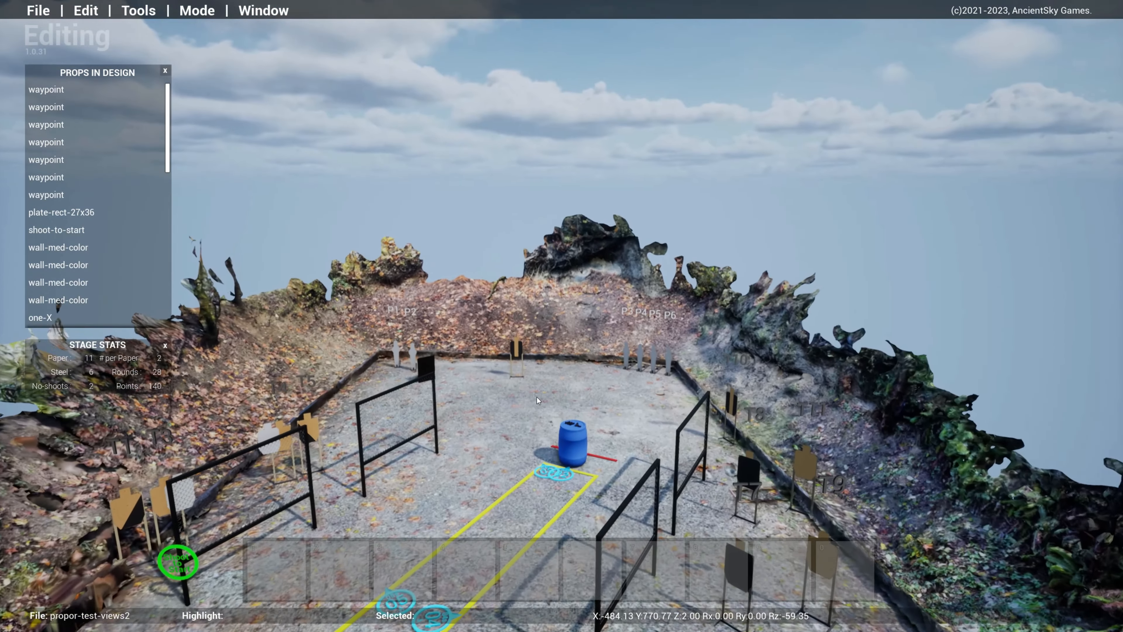
scroll(103, 186, down, 10)
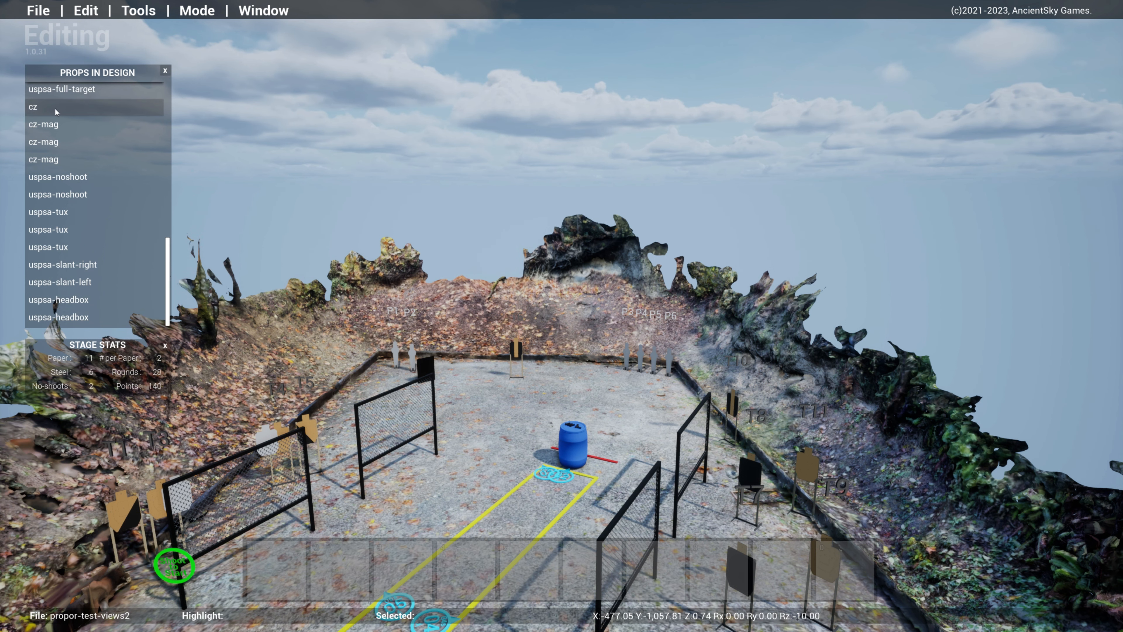
click(83, 112)
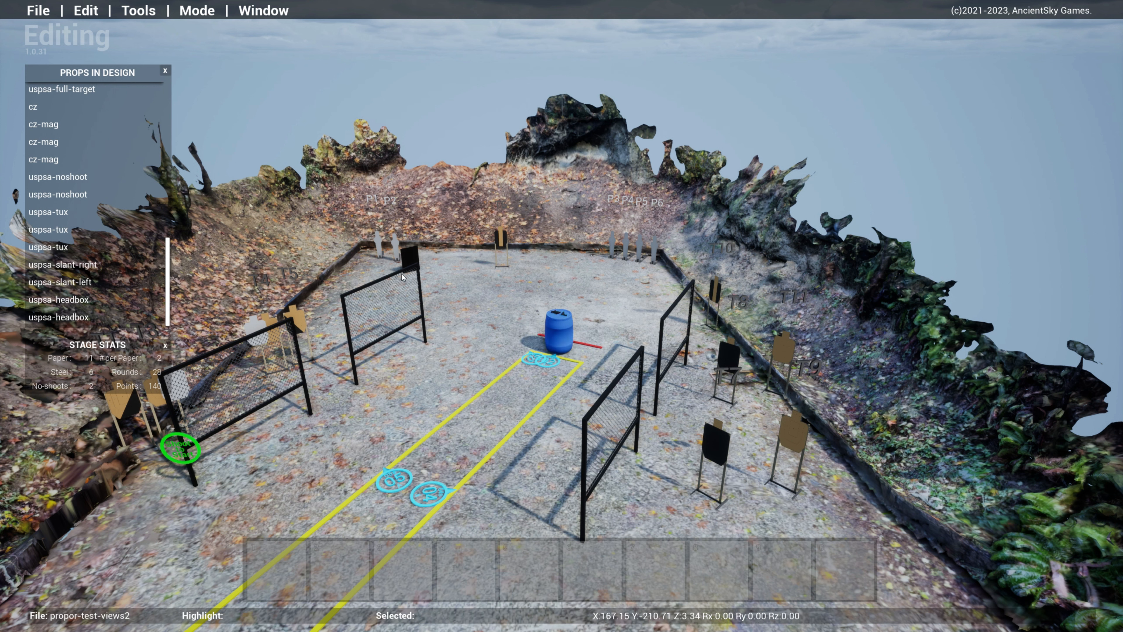
click(71, 178)
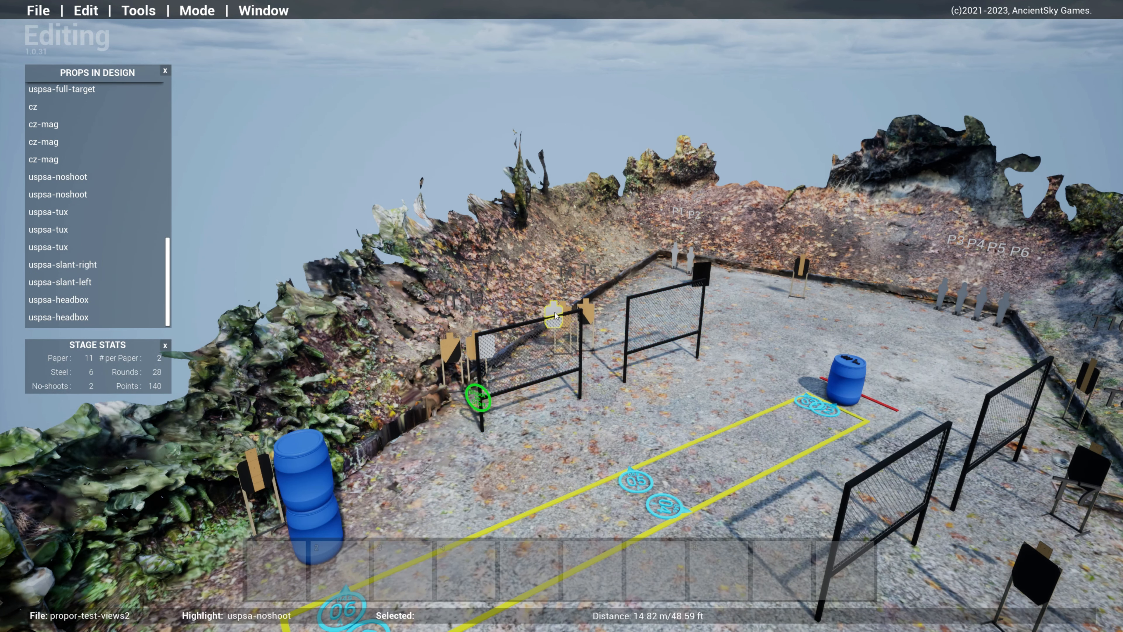
scroll(97, 289, up, 3)
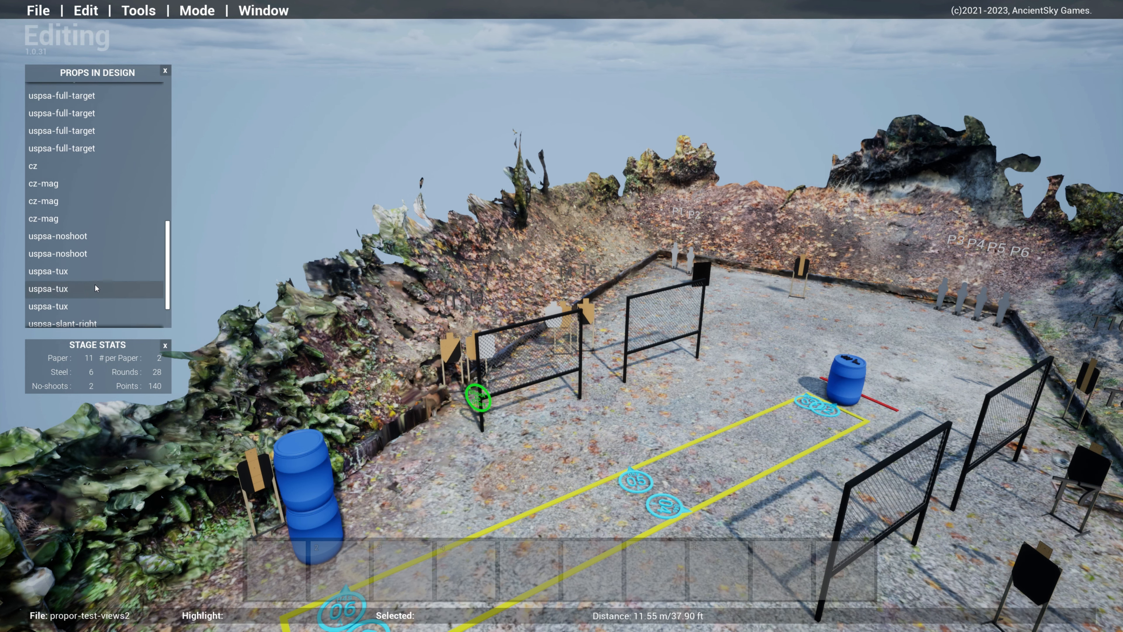
scroll(96, 288, up, 6)
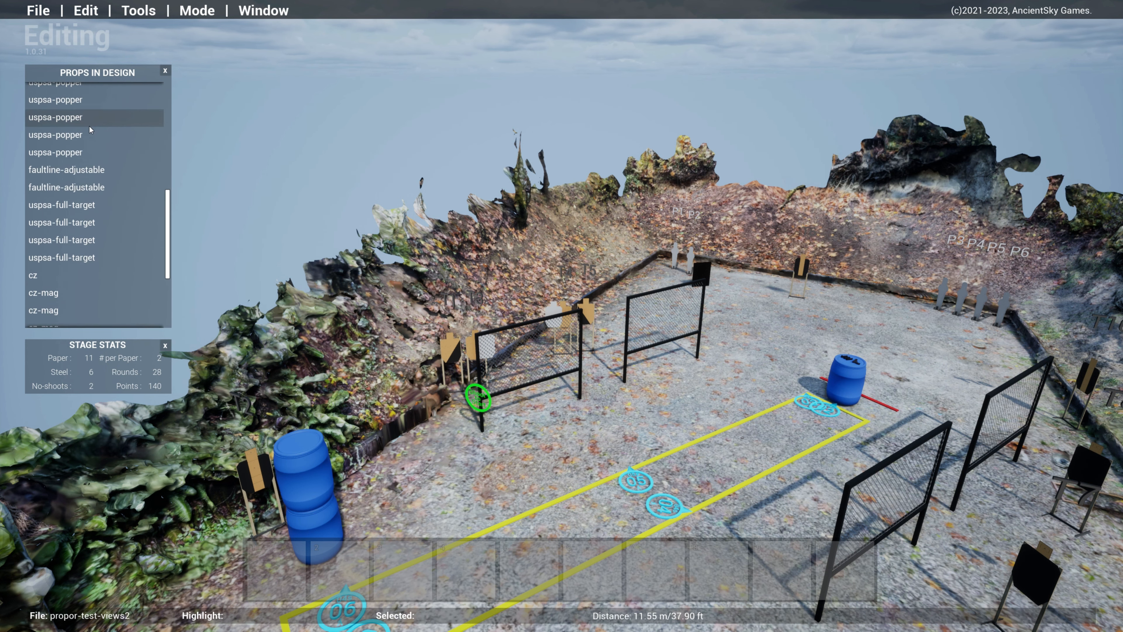
right_drag(84, 259, 752, 326)
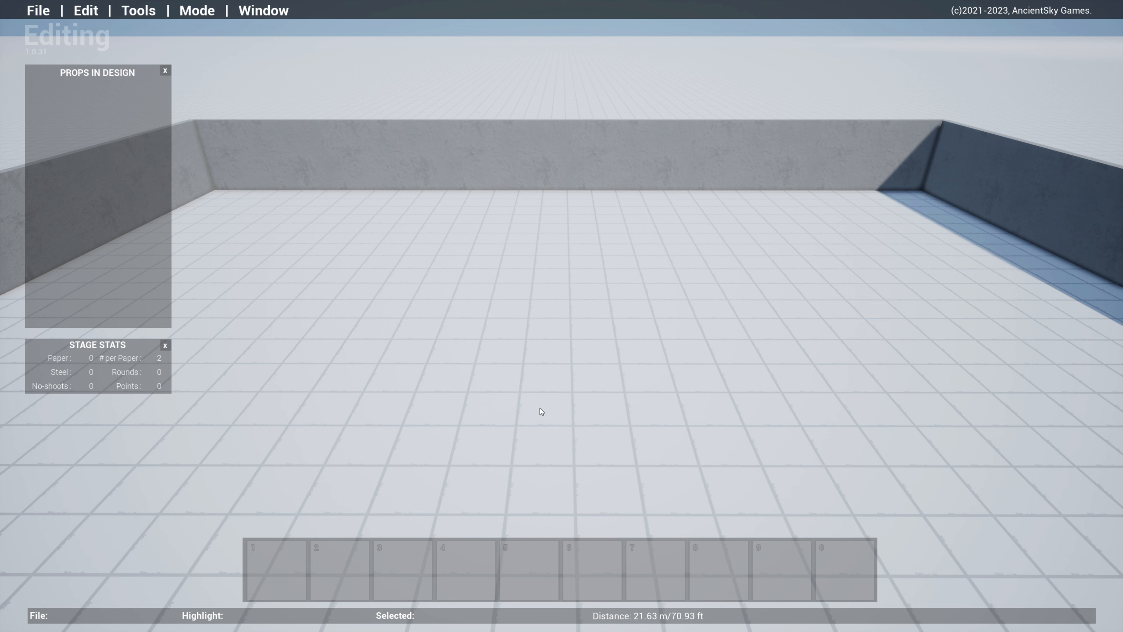
- Place a faultline-4ft from the Stage Markers category on the floor of the empty bay
key(Tab)
click(532, 28)
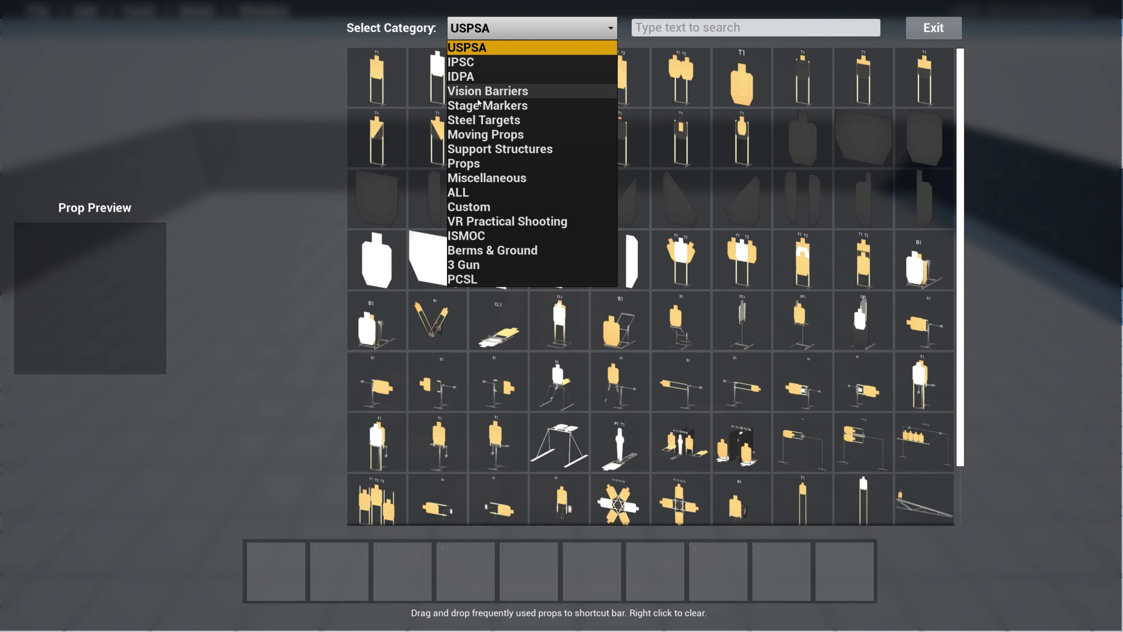
click(506, 106)
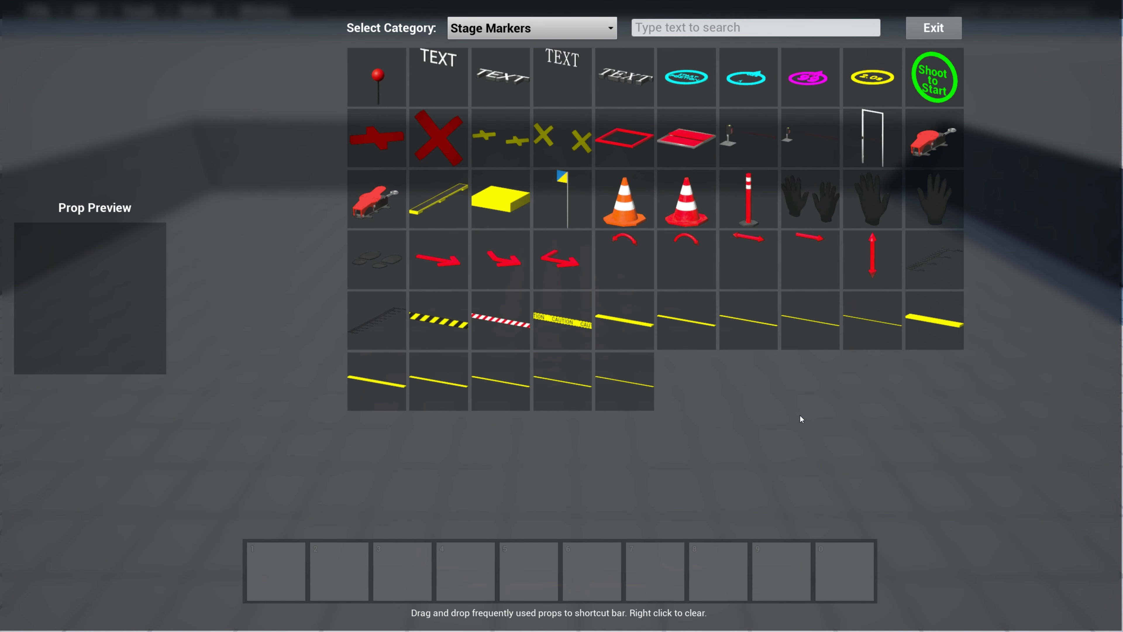
click(367, 394)
mouse_move(677, 385)
right_down()
mouse_move(677, 423)
mouse_move(665, 377)
mouse_move(697, 378)
right_up()
key(q)
key(w)
key(w)
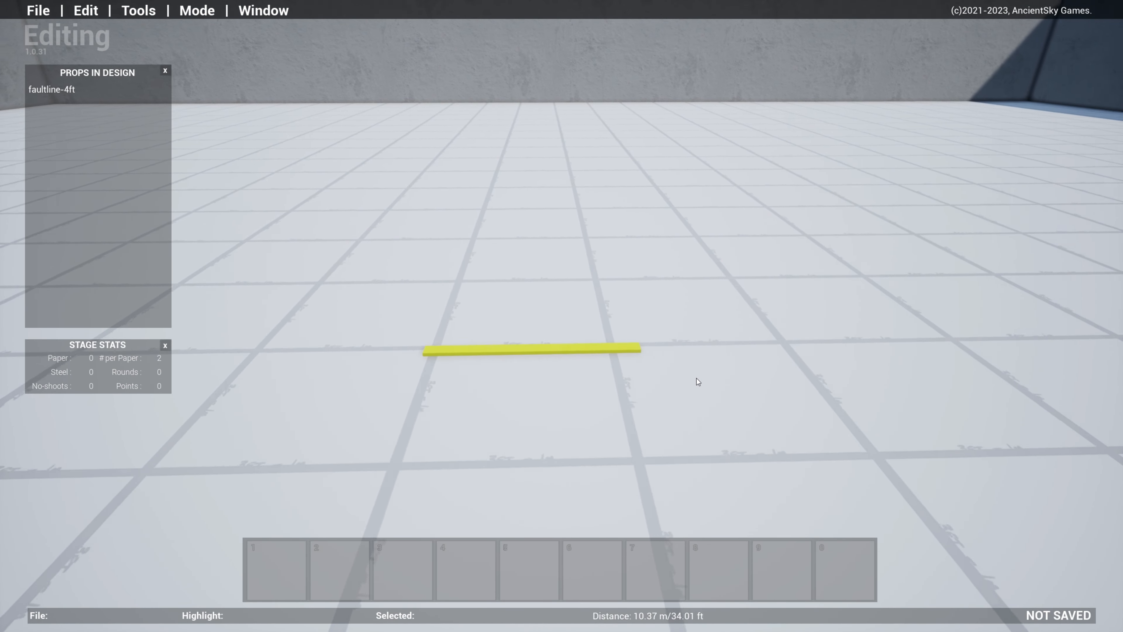
key(s)
- Place a push-button from the Props category on the floor just beyond the fault line's right end
key(Tab)
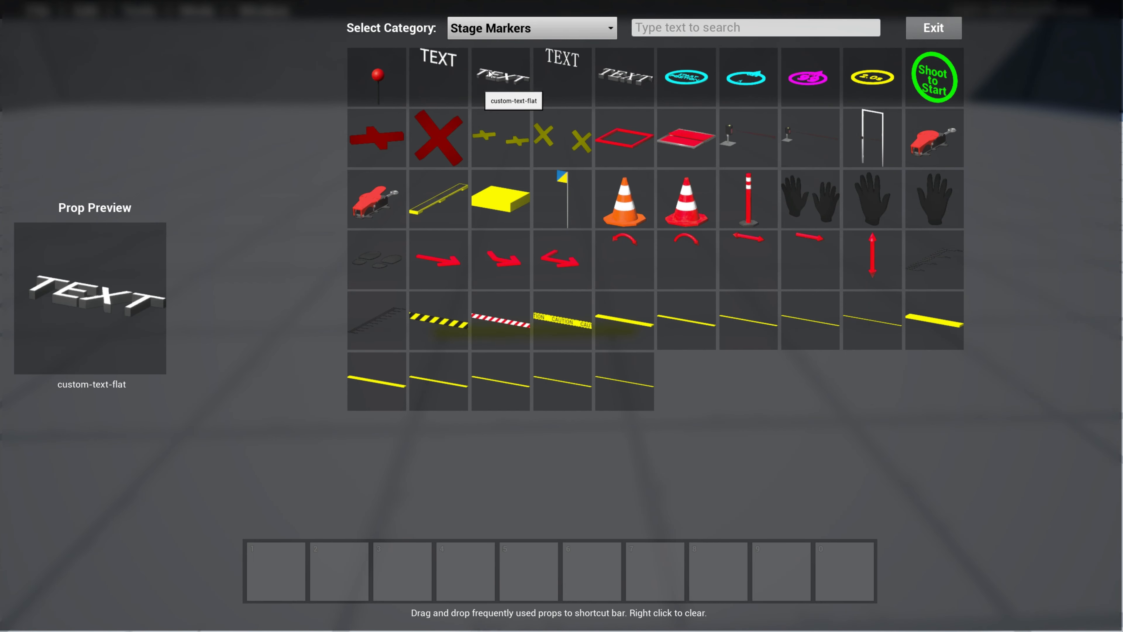
click(520, 29)
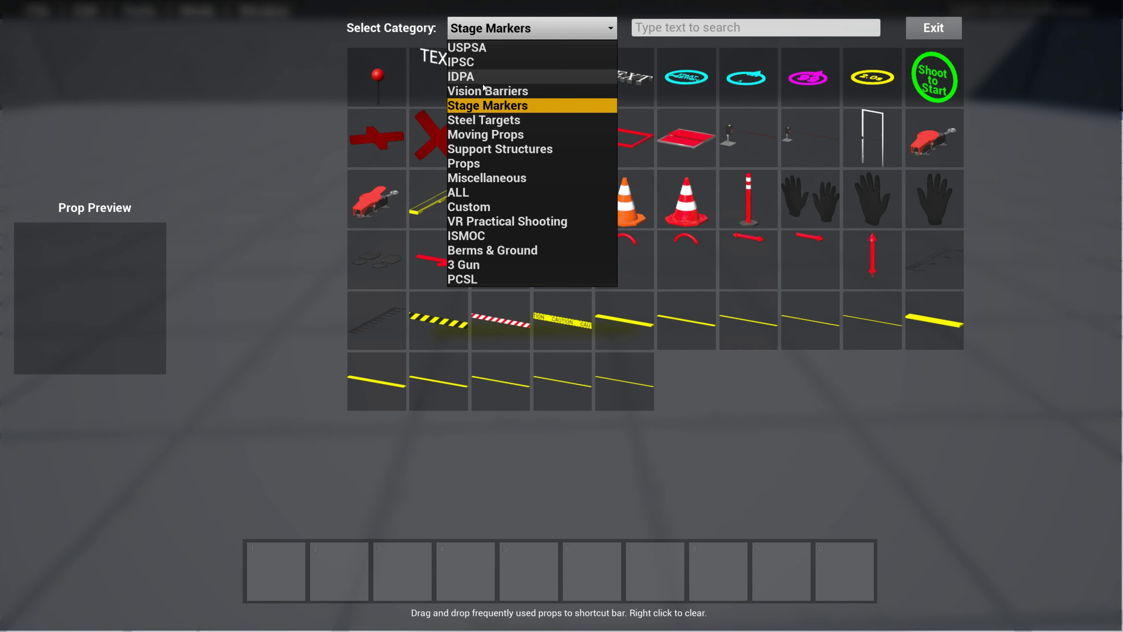
click(487, 163)
click(627, 91)
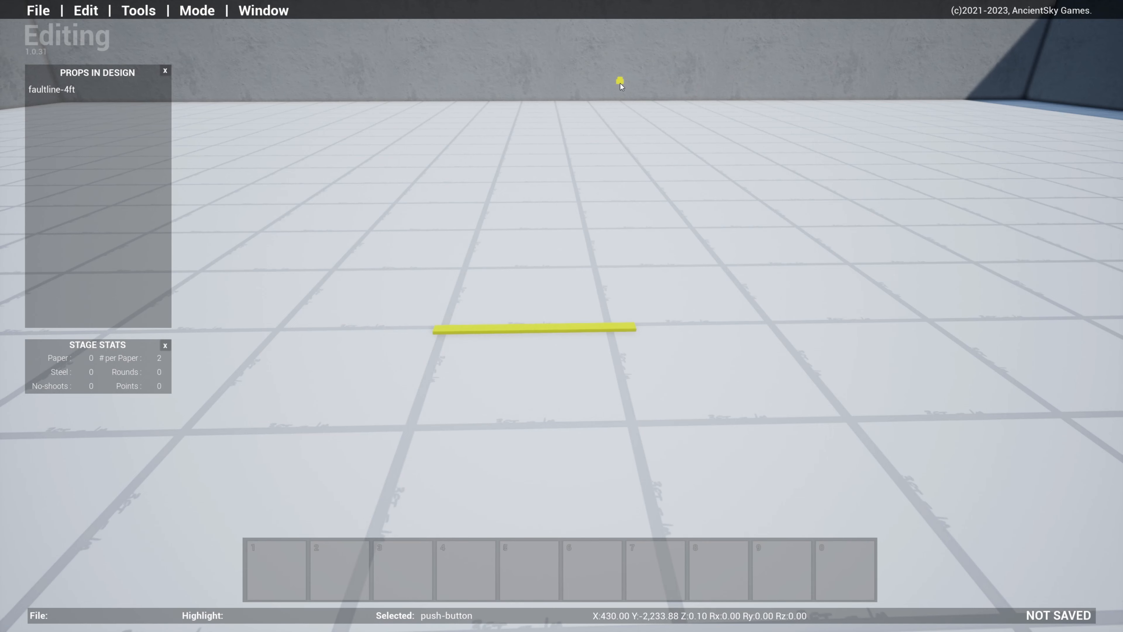
click(703, 307)
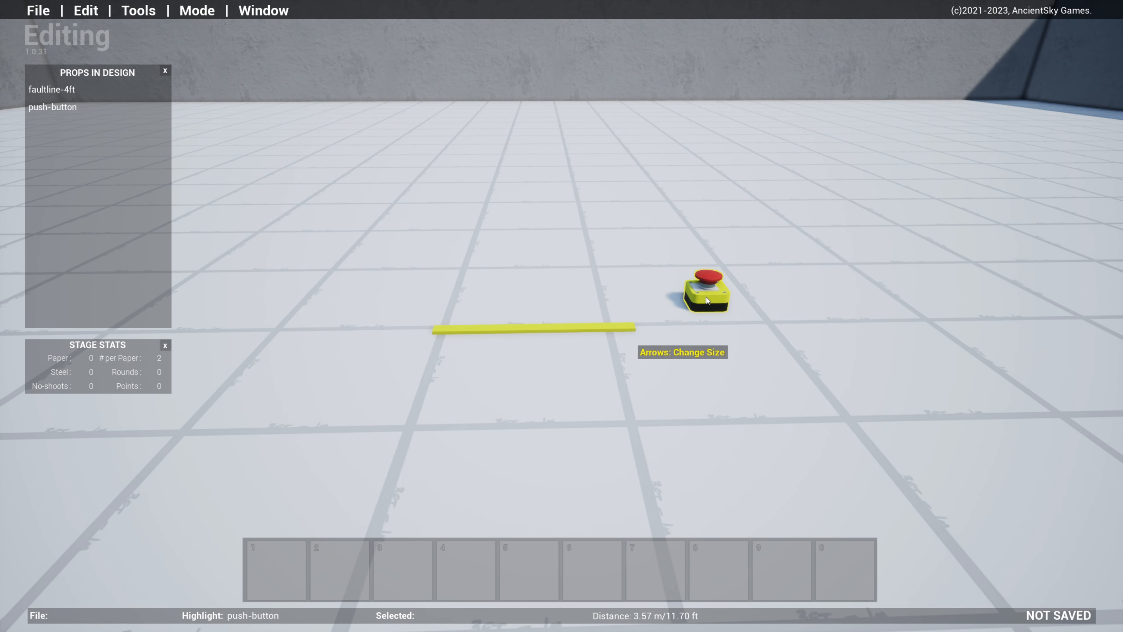
- Resize the push button to width 1.3 and depth 1.2, and raise its height by two increments
key(Up)
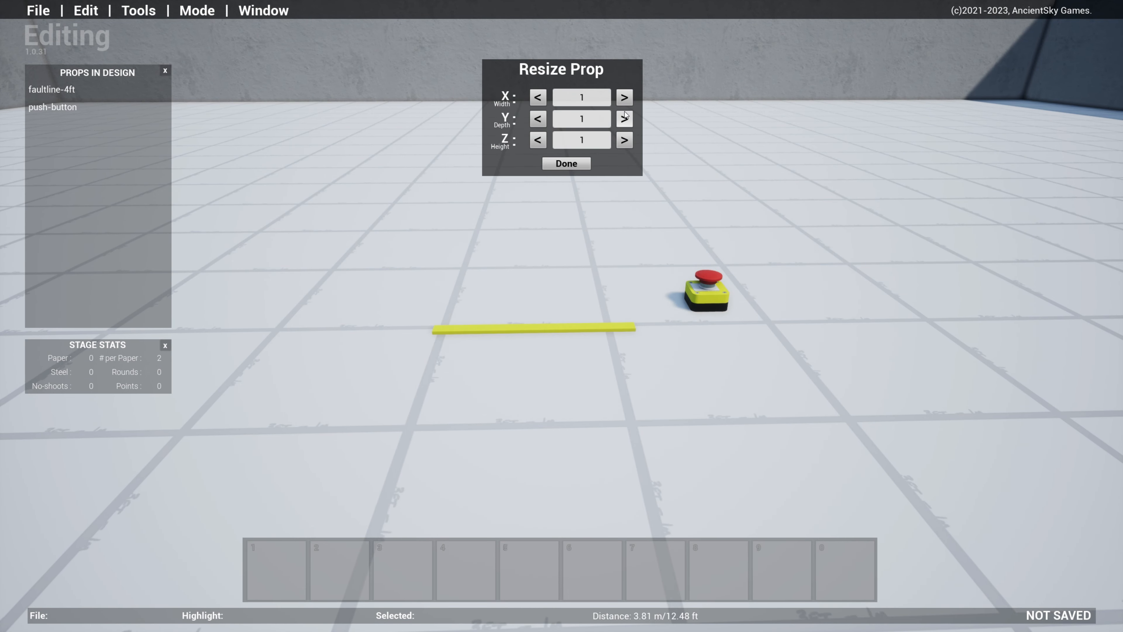
click(623, 97)
click(624, 98)
click(624, 98)
click(624, 118)
click(624, 118)
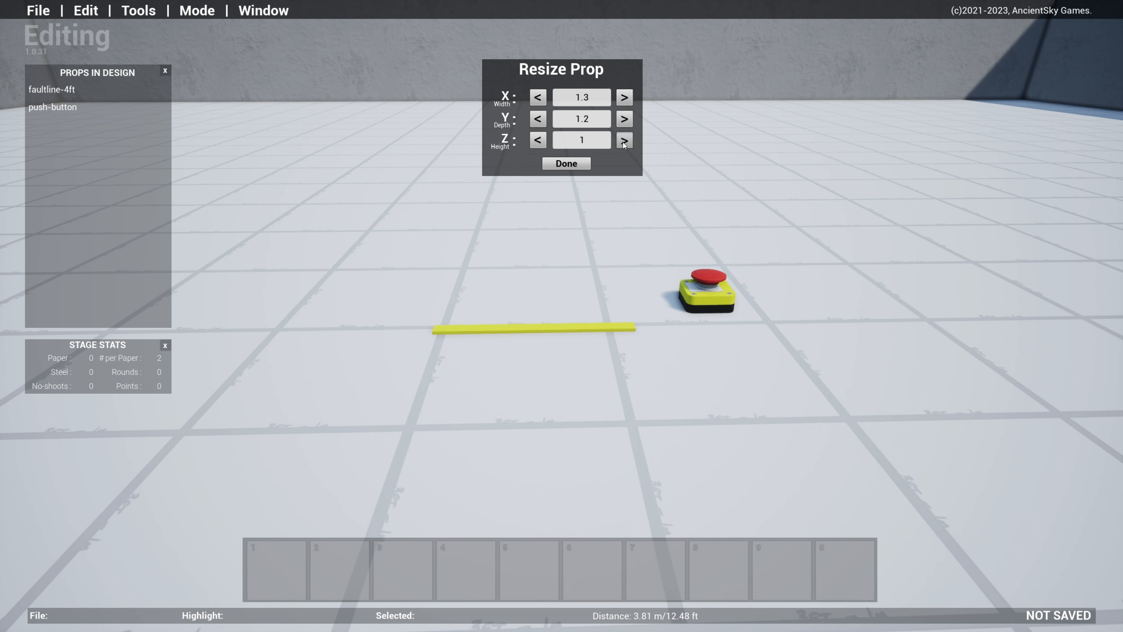
click(623, 141)
click(623, 141)
click(566, 163)
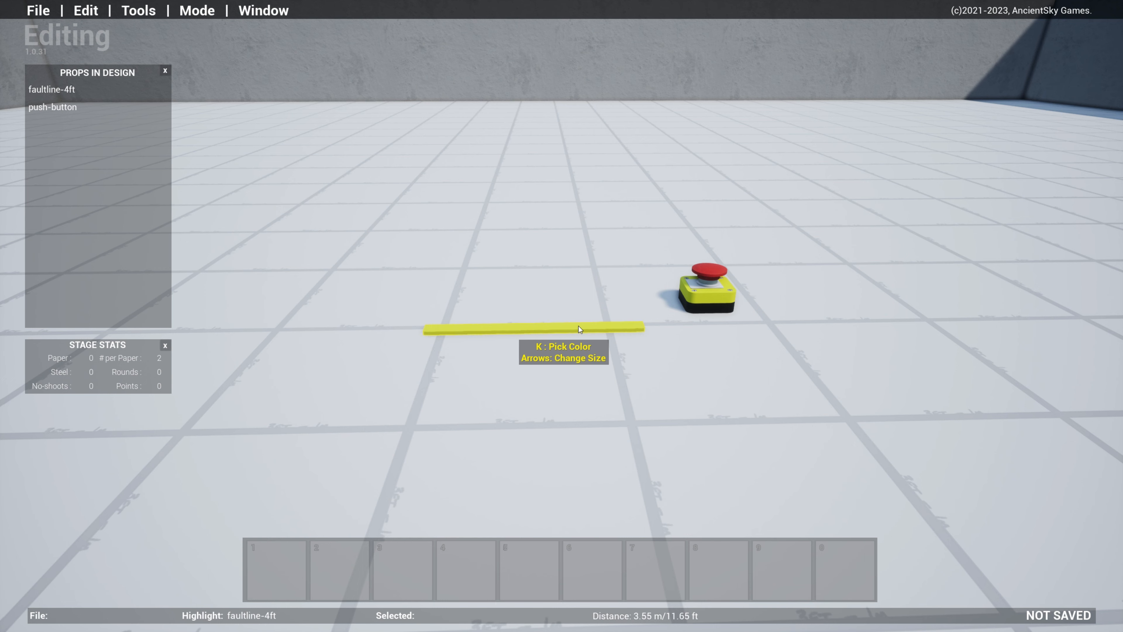
- Lengthen the fault line in front of the push button until it spans about five grid squares
key(Right)
key(Left)
key(Right)
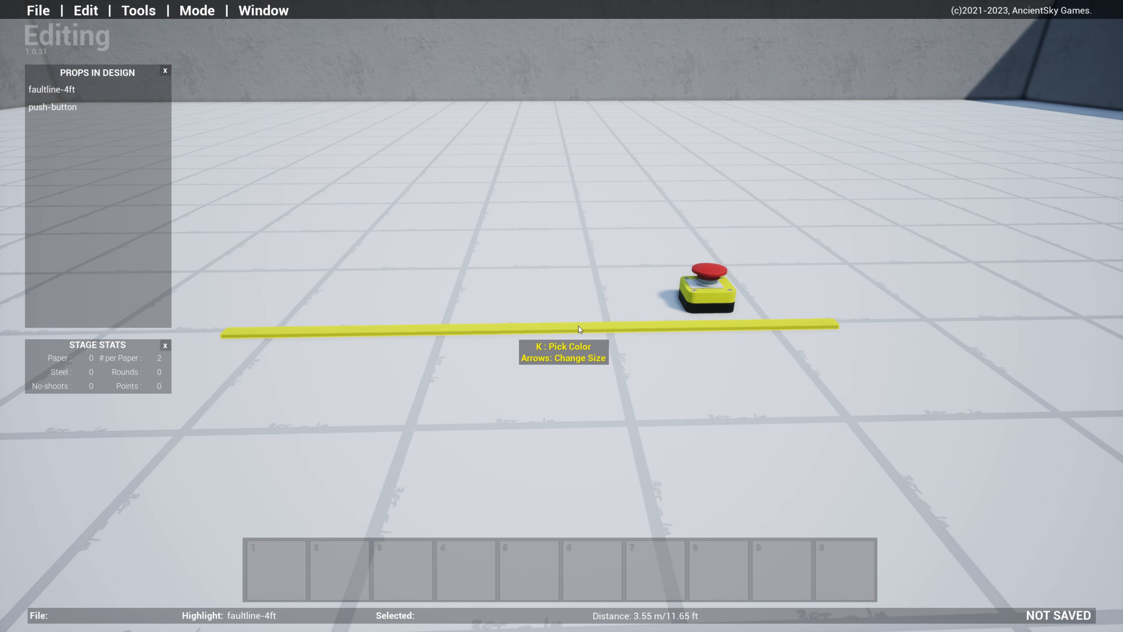
key(Right)
key(Right)
right_drag(578, 326, 471, 343)
key(s)
key(w)
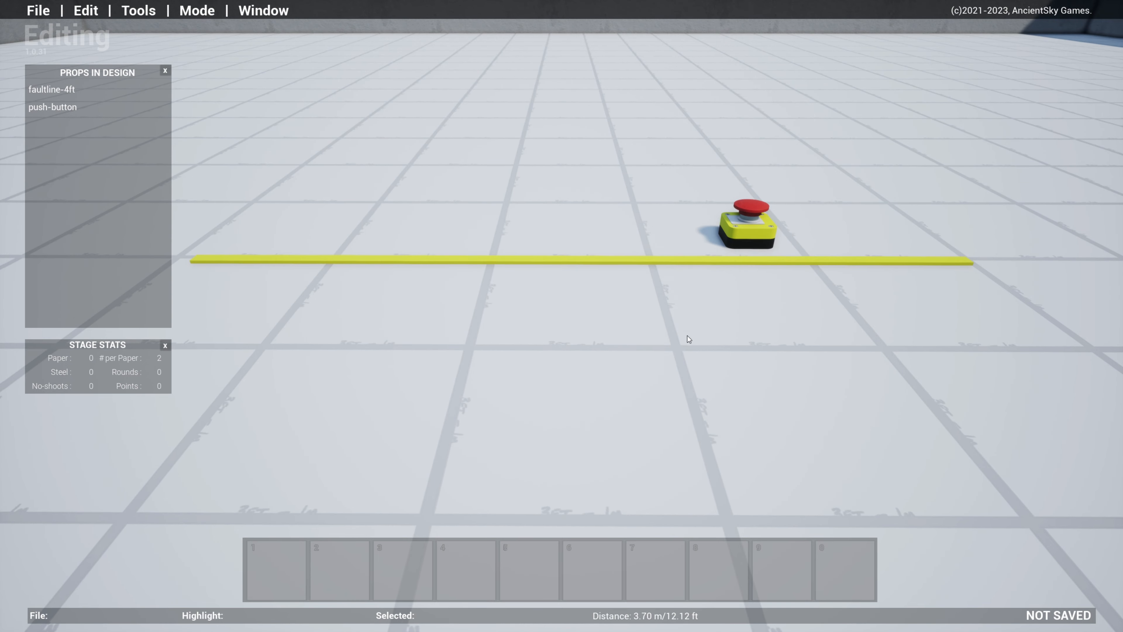
key(s)
right_drag(791, 324, 793, 294)
key(e)
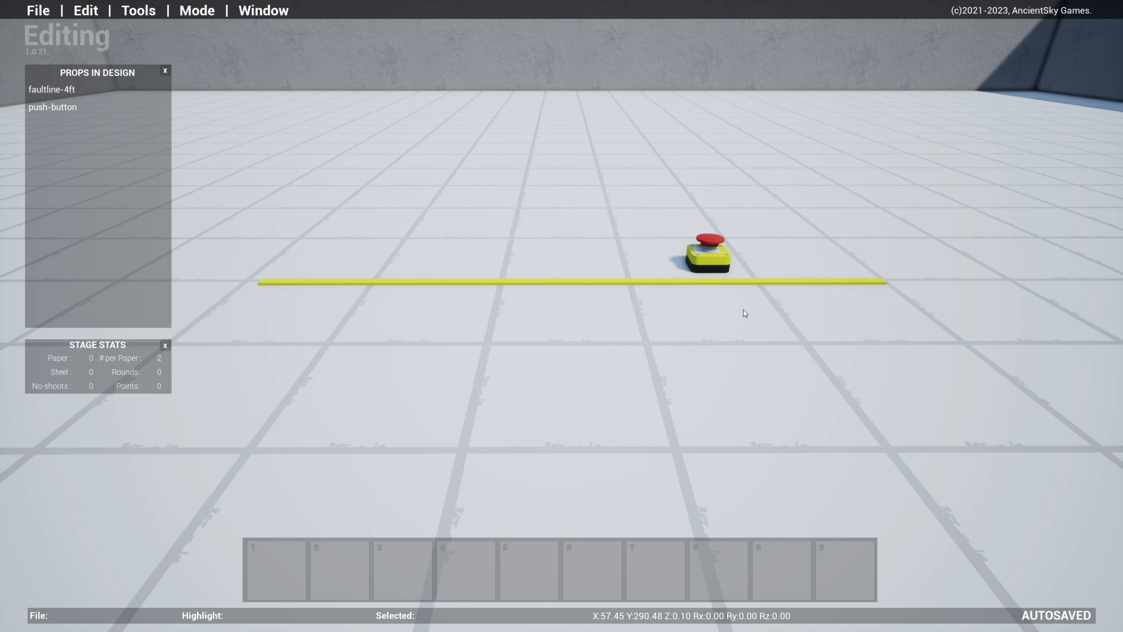
- Open the bay customization and set the ground texture to White on Blue 2ft Grid
key(Escape)
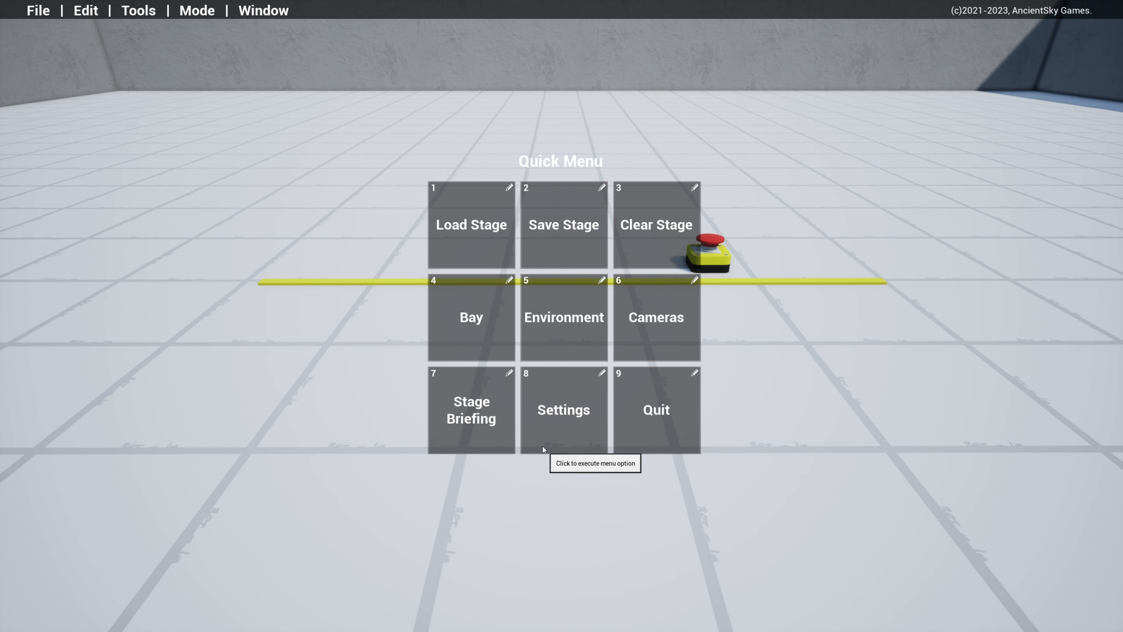
click(462, 317)
click(261, 256)
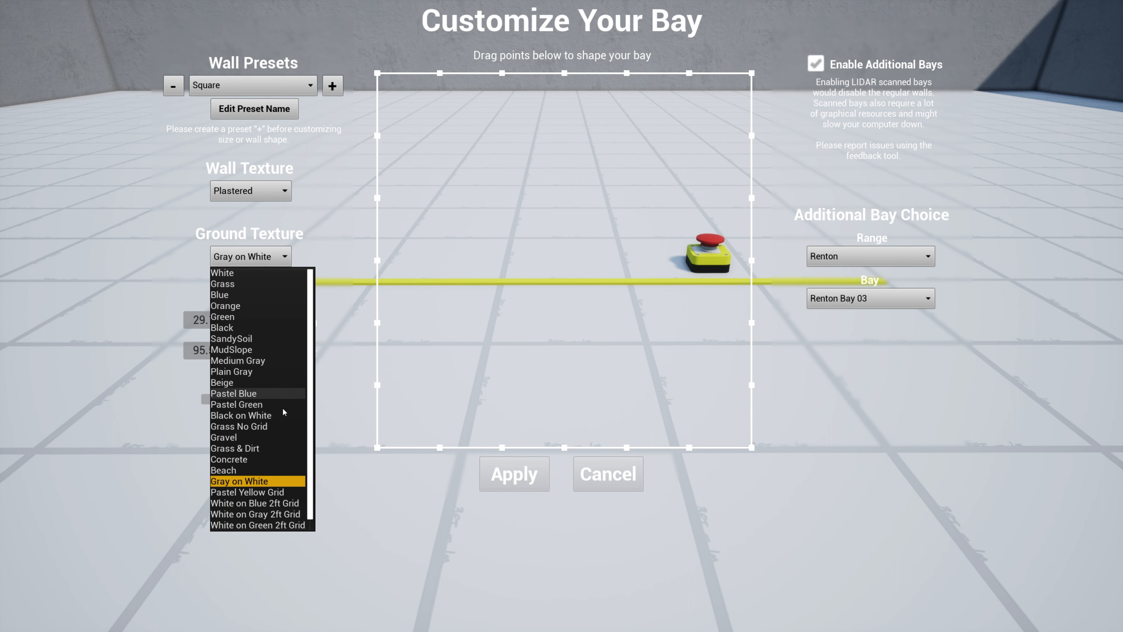
scroll(233, 504, down, 1)
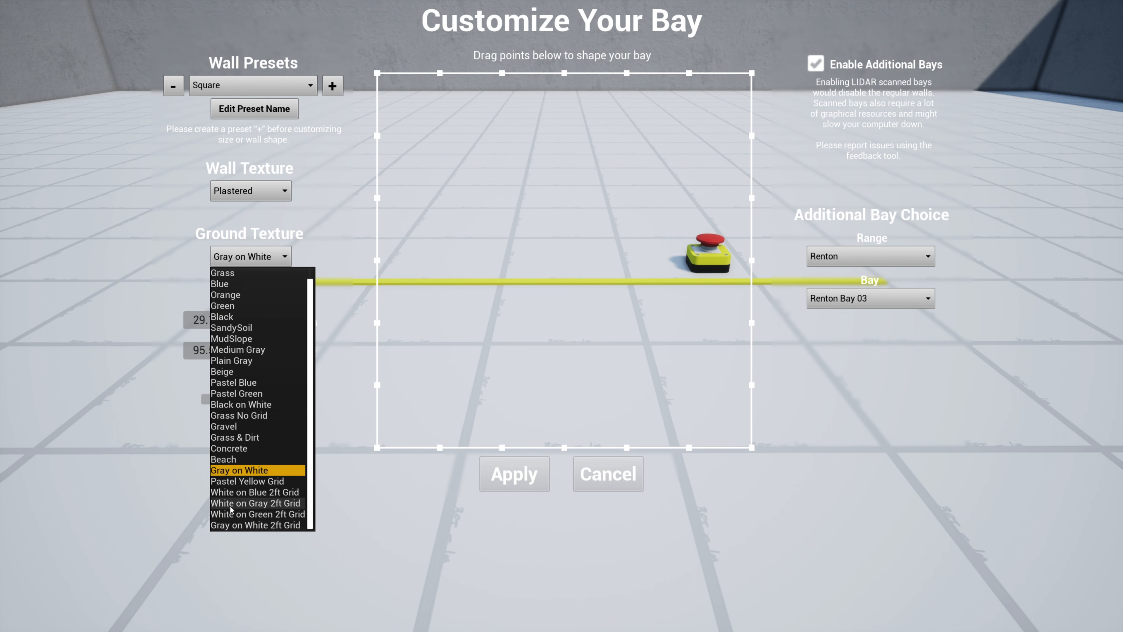
click(247, 491)
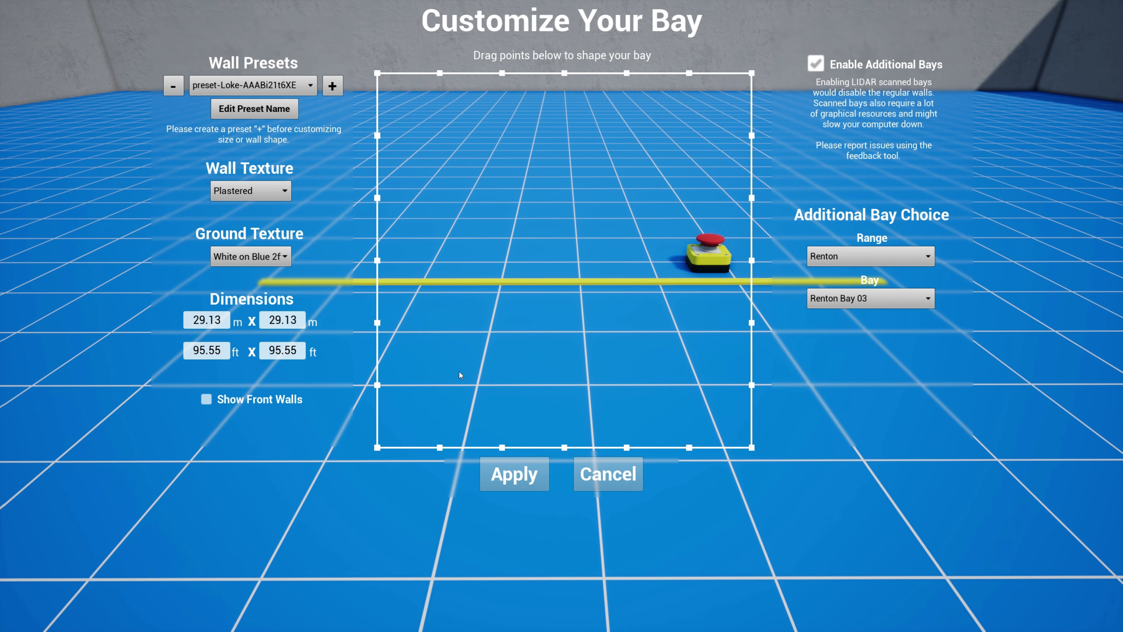
- Try the White on Gray 2ft Grid and White on Green 2ft Grid ground textures
click(250, 256)
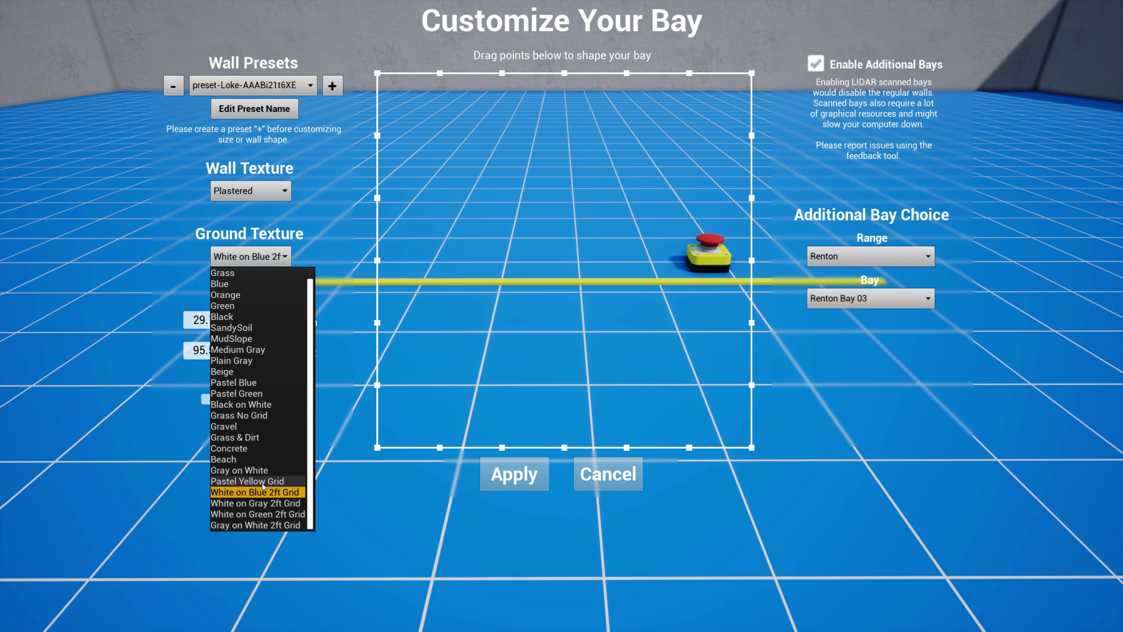
click(286, 500)
click(250, 256)
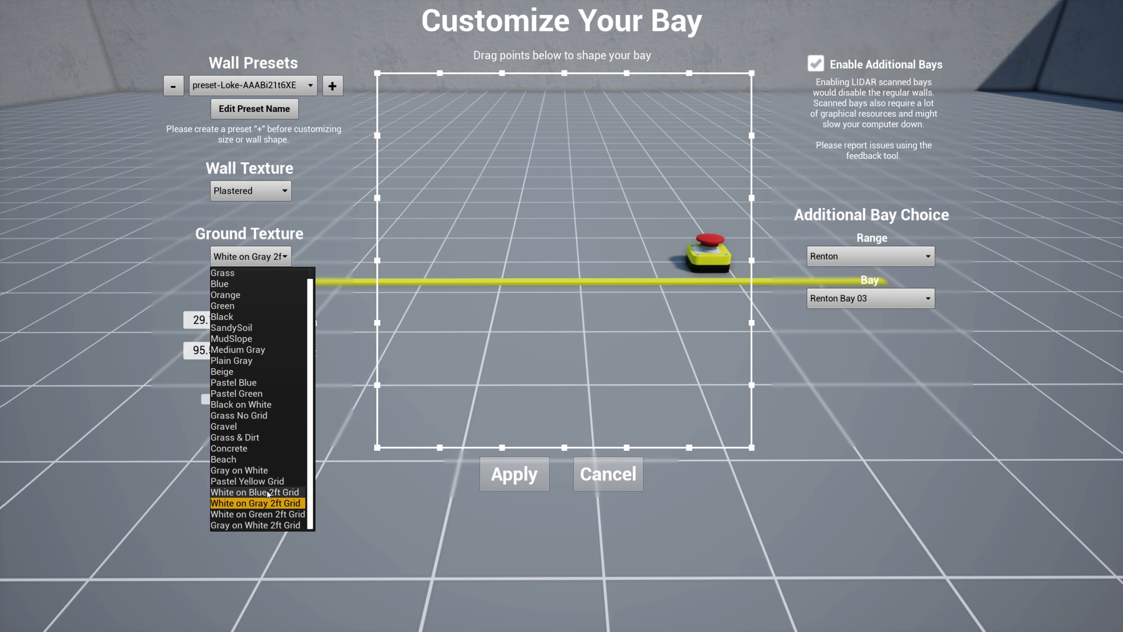
click(250, 511)
- Set the ground texture to Gray on White 2ft Grid and apply the bay settings
click(250, 256)
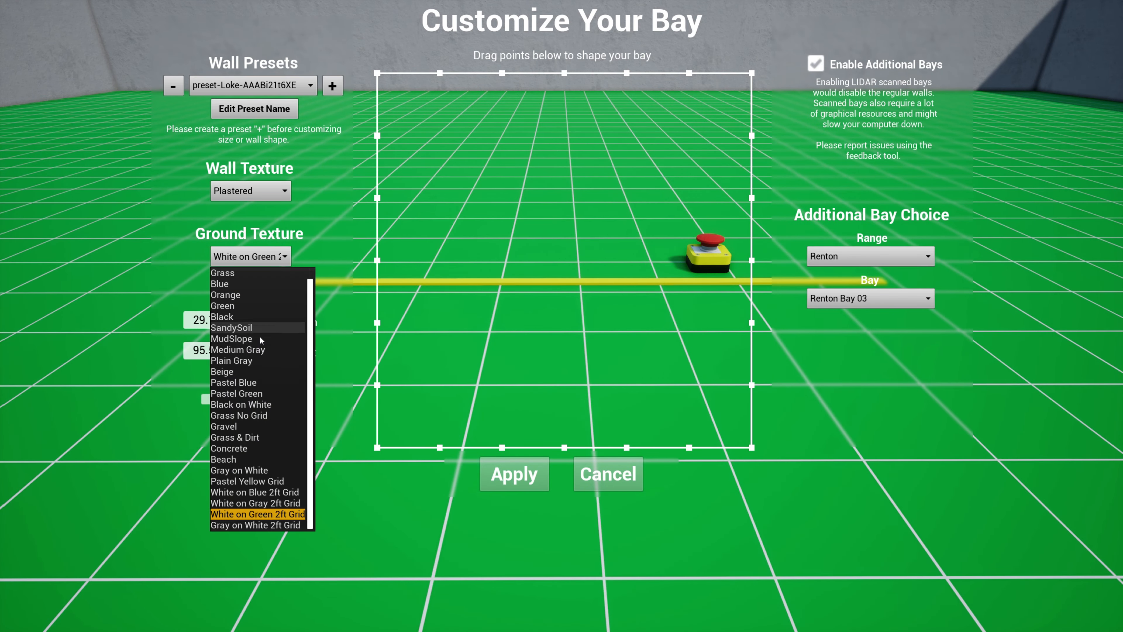
click(251, 526)
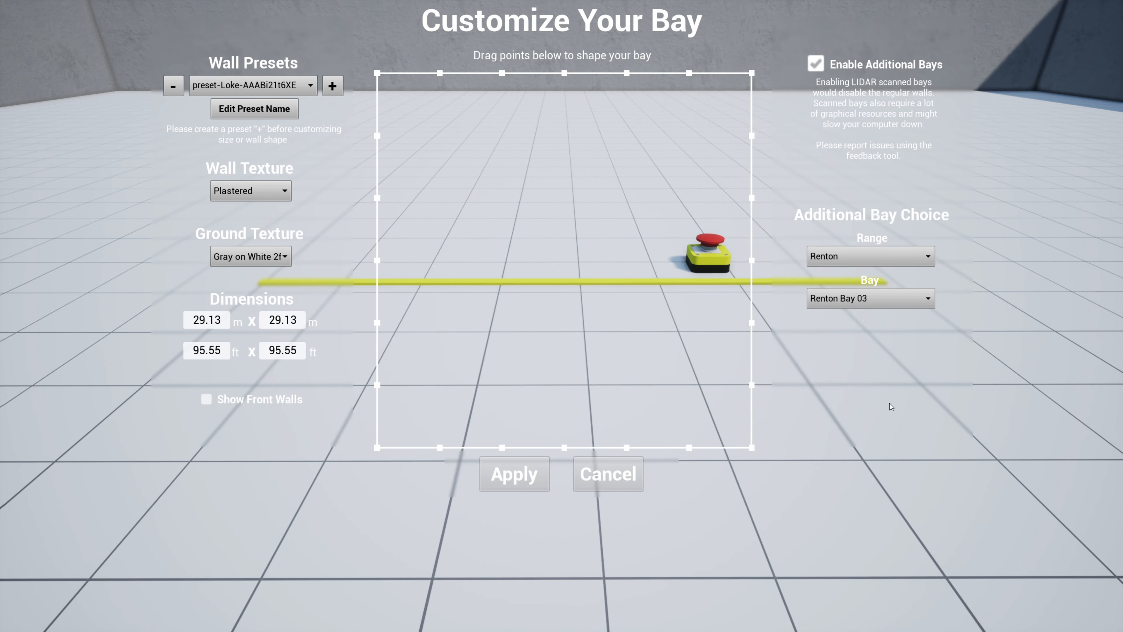
click(514, 474)
- Place a second faultline-4ft from the Stage Markers category in front of the long fault line, spanning two 2 ft grid squares
key(s)
right_drag(686, 418, 680, 381)
key(a)
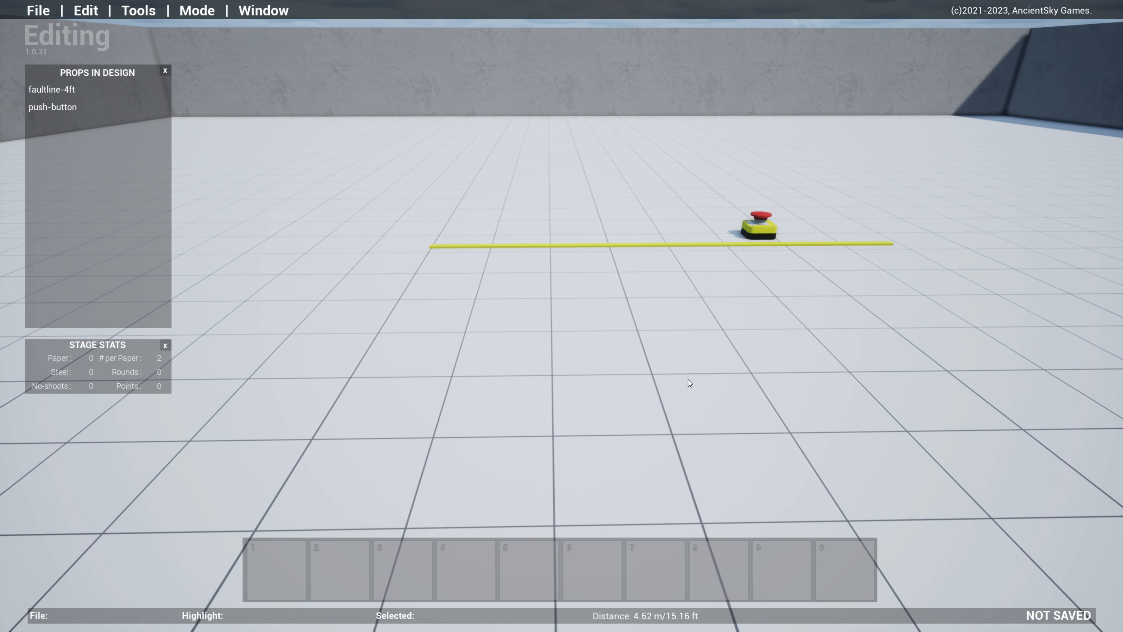
key(Tab)
click(519, 35)
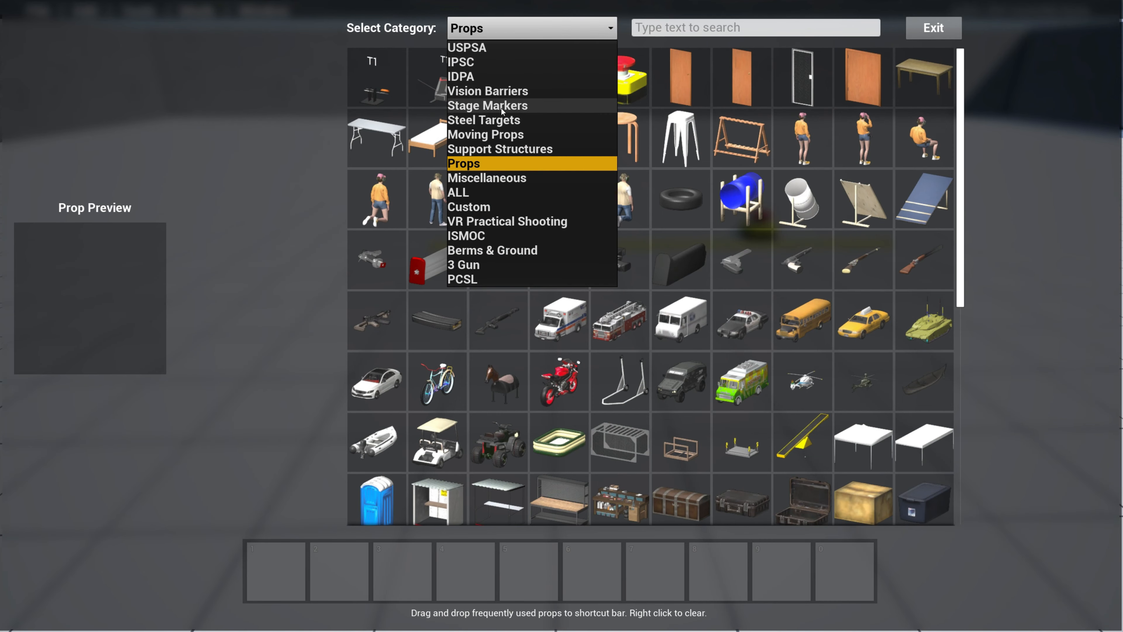
click(503, 107)
click(413, 391)
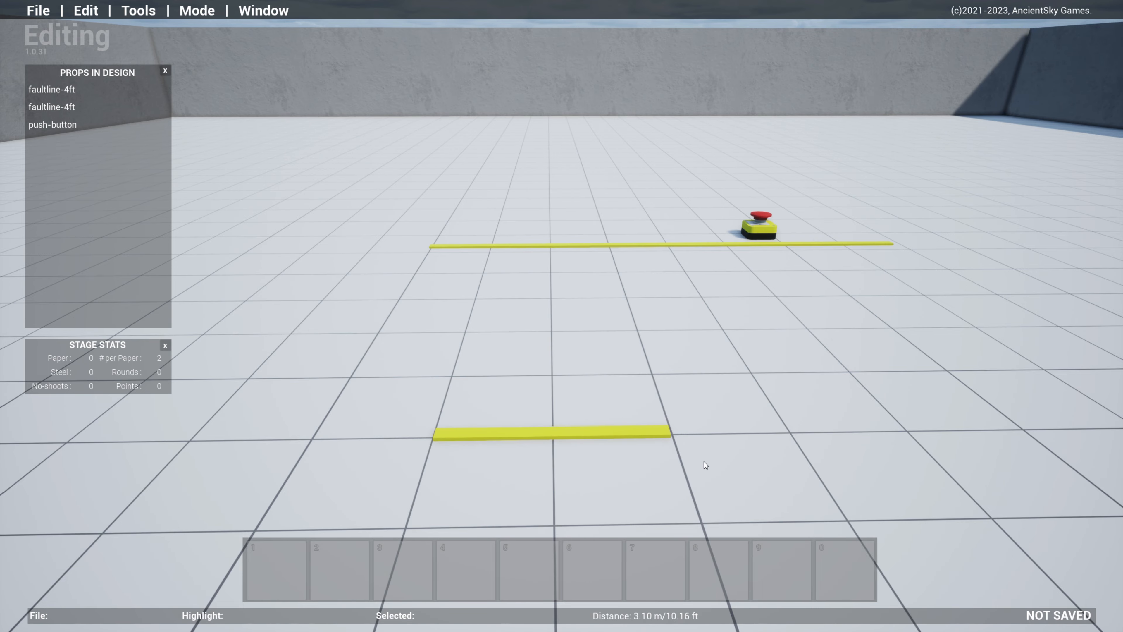
- Open the bay customization and enable additional bays so the scanned Renton Bay 03 replaces the regular walls
key(d)
mouse_move(714, 448)
right_down()
mouse_move(656, 426)
mouse_move(706, 435)
right_up()
key(a)
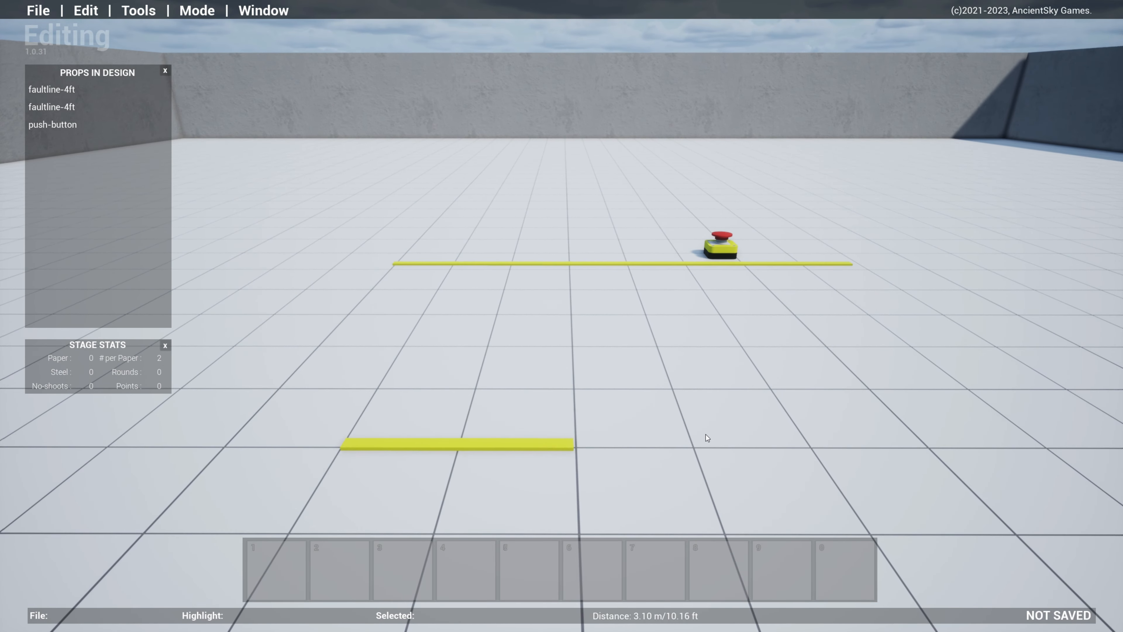
key(s)
key(w)
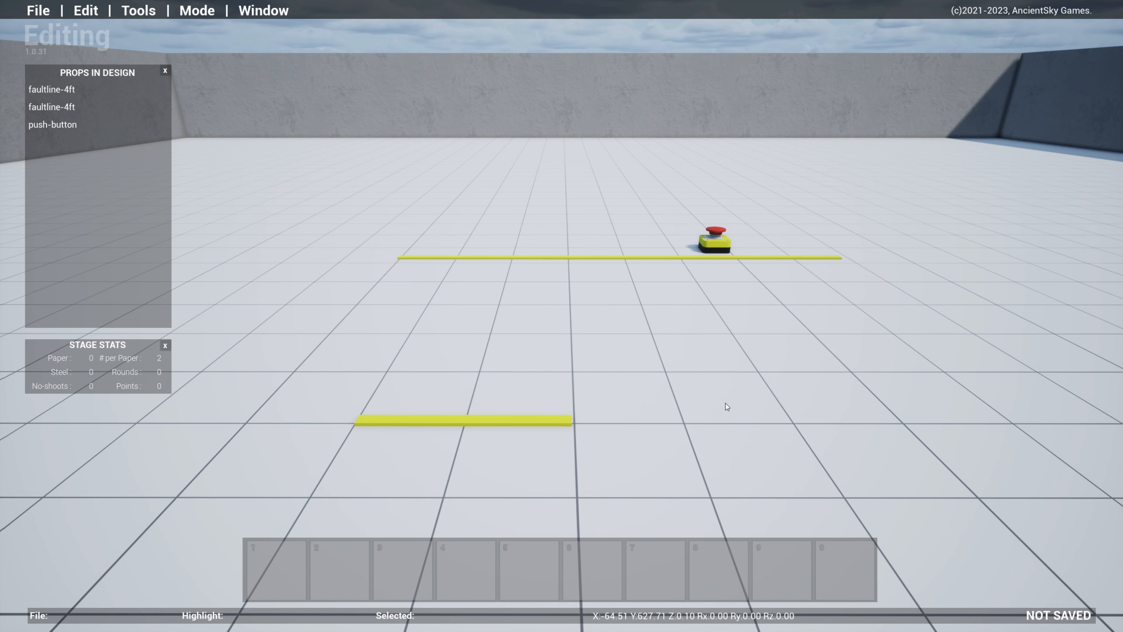
key(Escape)
click(455, 311)
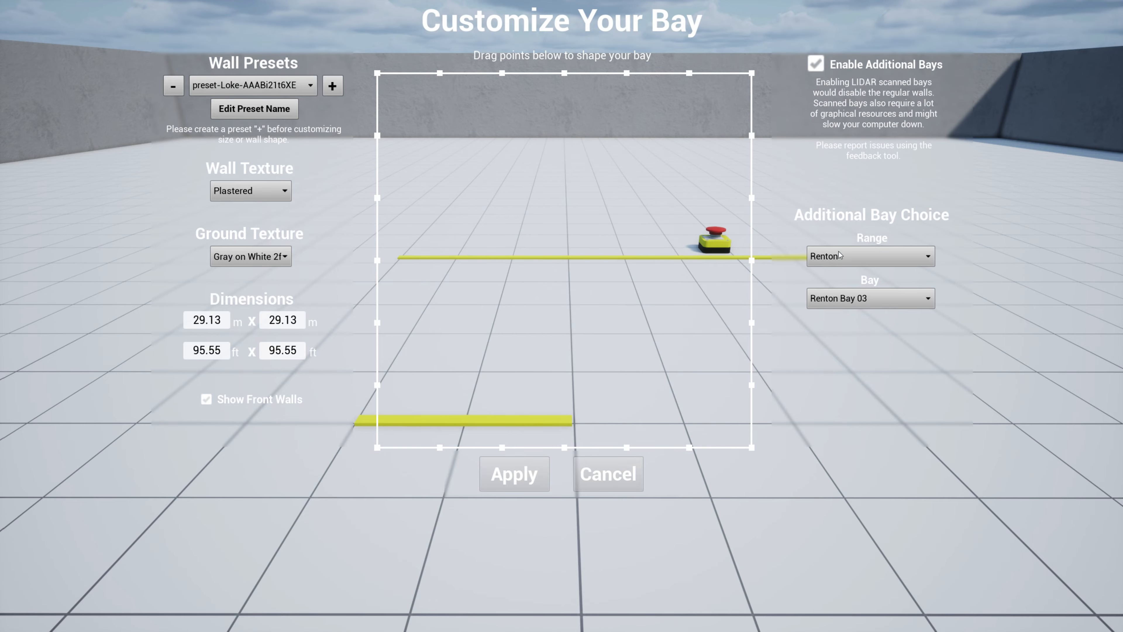
click(817, 64)
click(816, 65)
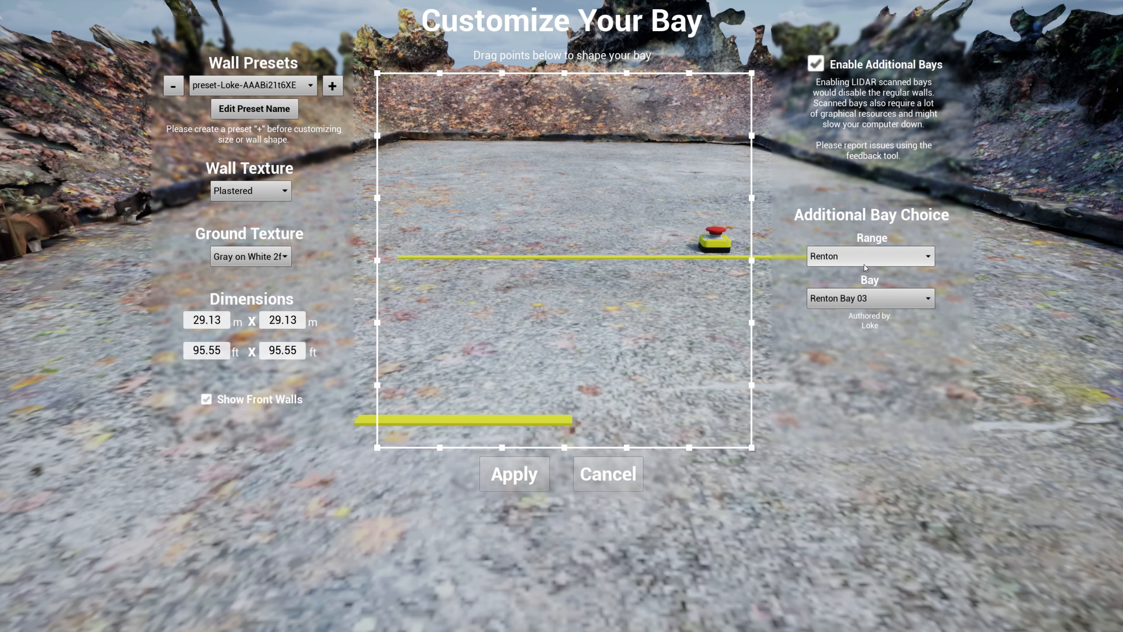
- Try the Richmond Rod & Gun range with its Bay 08
click(866, 256)
click(846, 383)
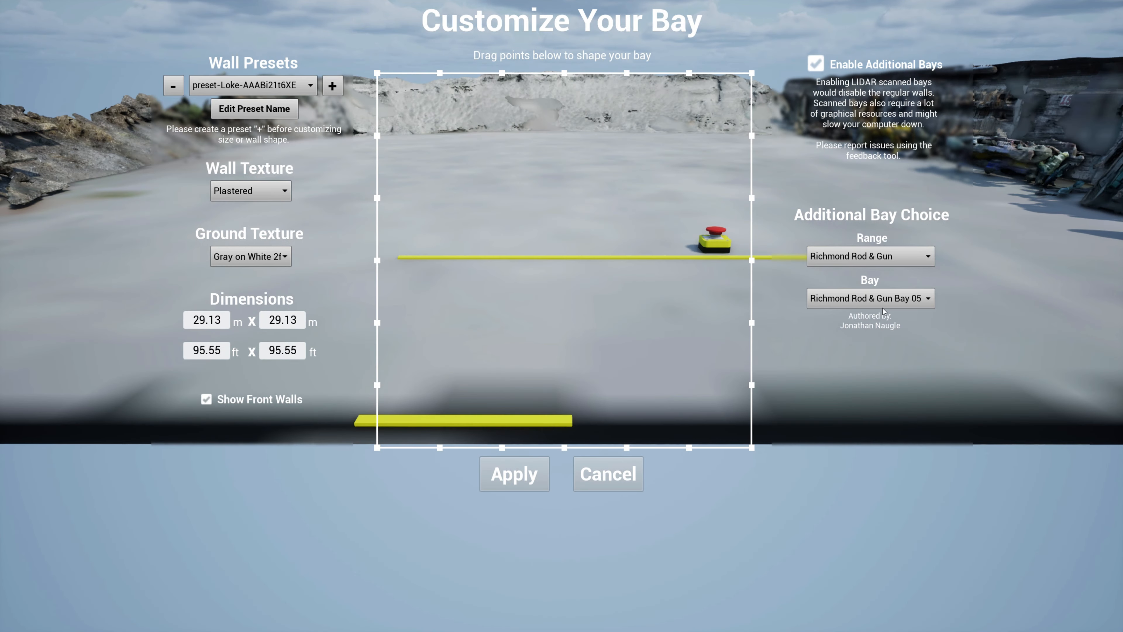
click(880, 298)
click(886, 326)
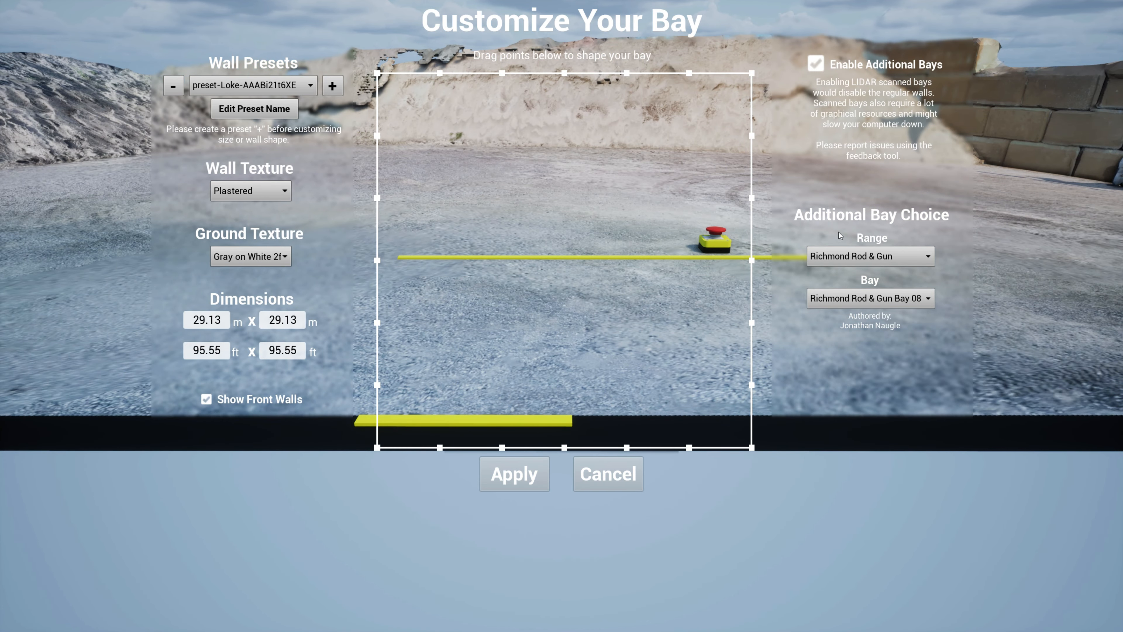
- Set the additional bay's range to Linden Gun Range and apply the bay settings
click(867, 257)
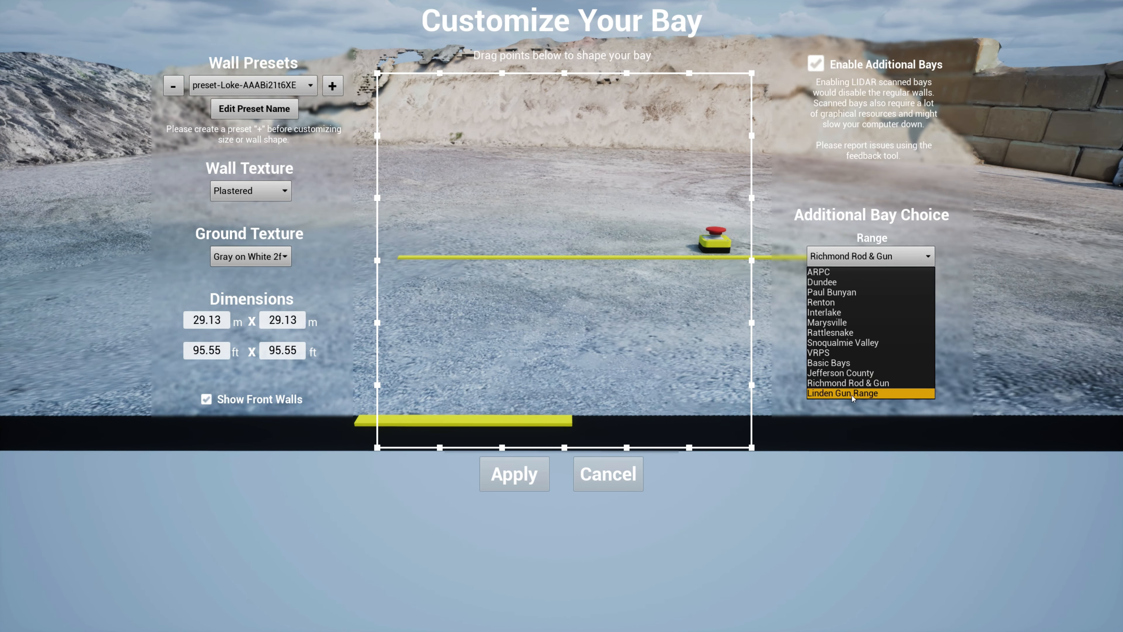
click(852, 395)
click(521, 473)
- Examine the scanned Linden Gun Range bay and its berms around the long fault line and push-button
right_drag(553, 442, 606, 301)
key(s)
key(d)
key(w)
key(s)
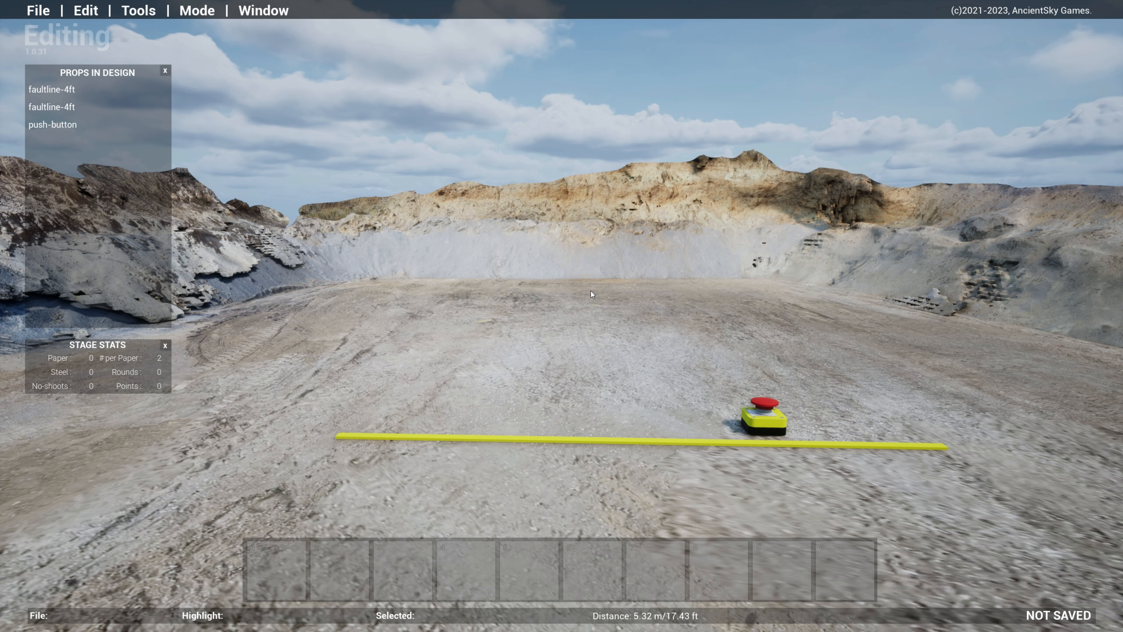
right_drag(619, 337, 747, 352)
key(d)
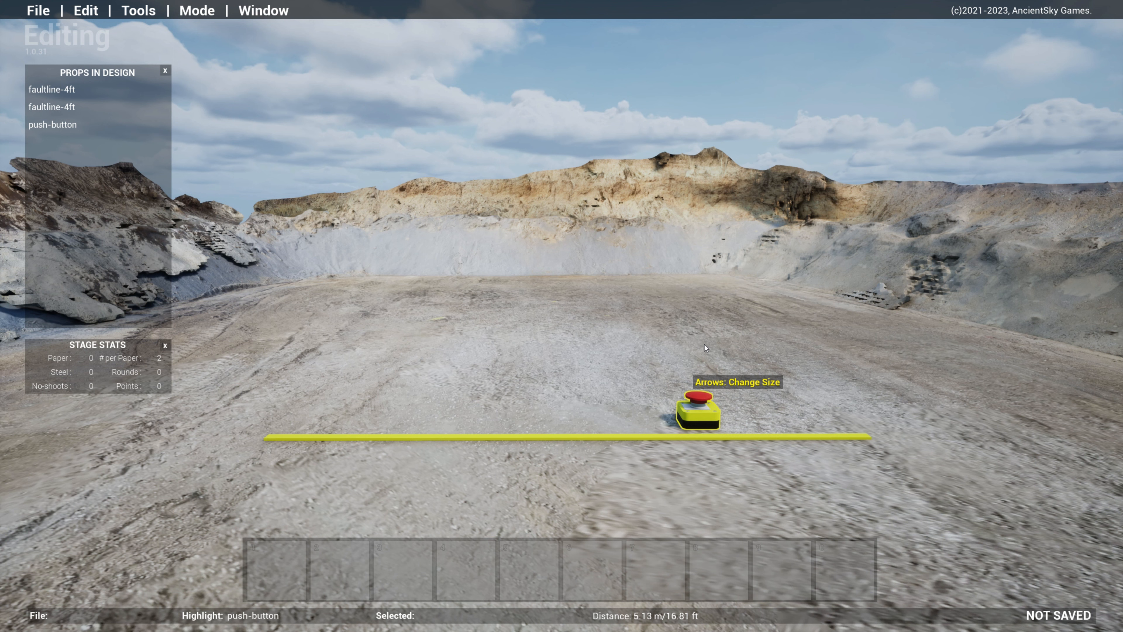
- Open the stage briefing and set the paper target type to ICORE
key(q)
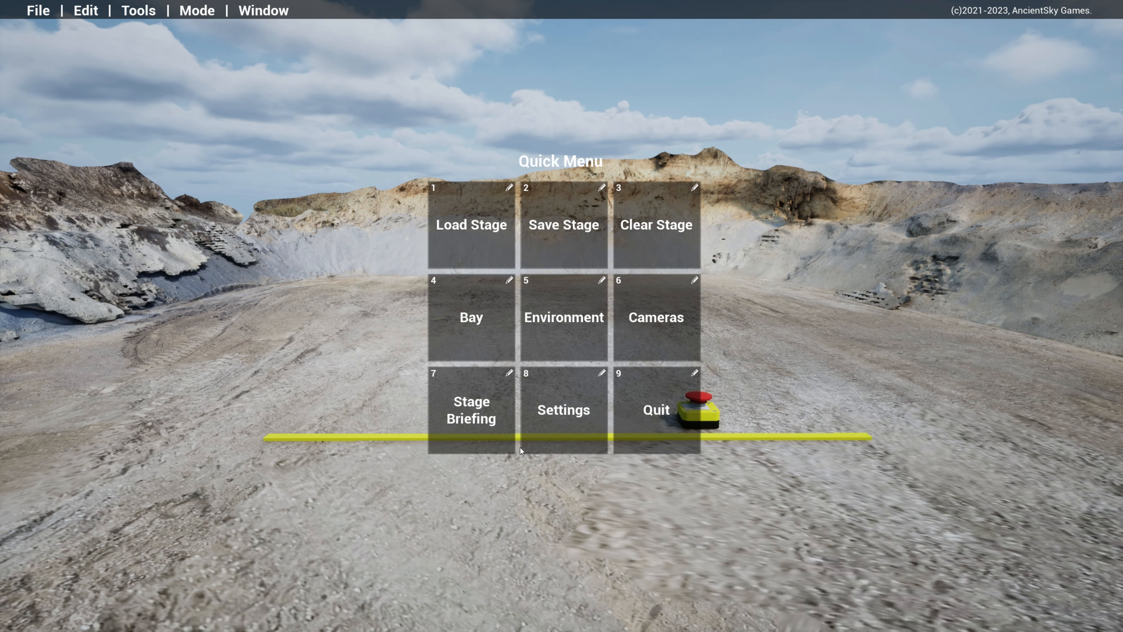
click(467, 415)
click(283, 86)
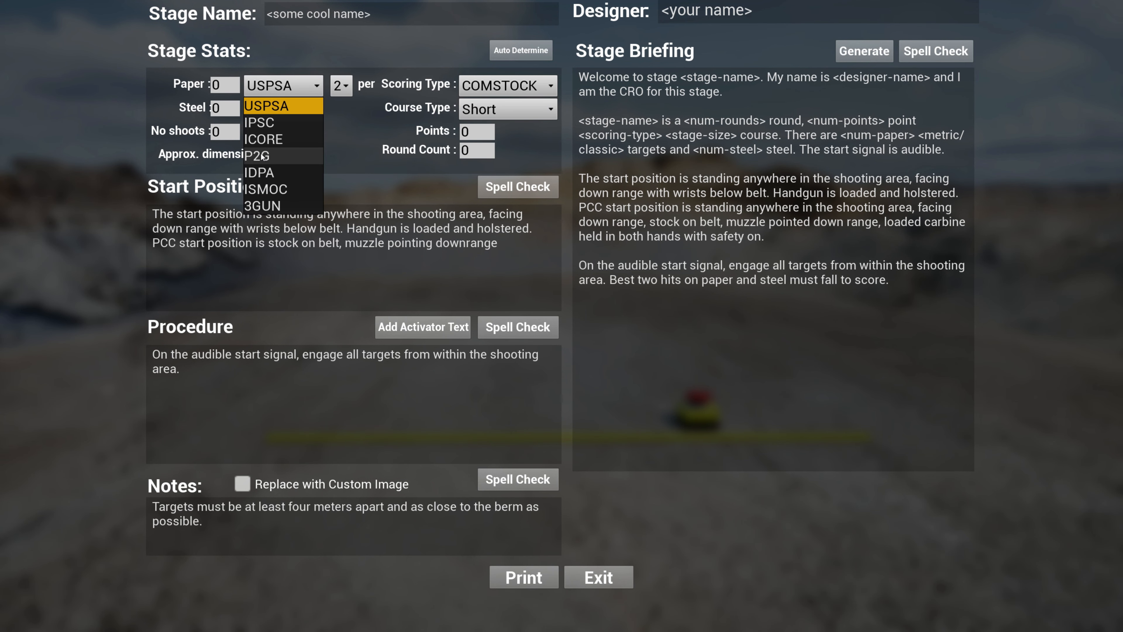
click(269, 139)
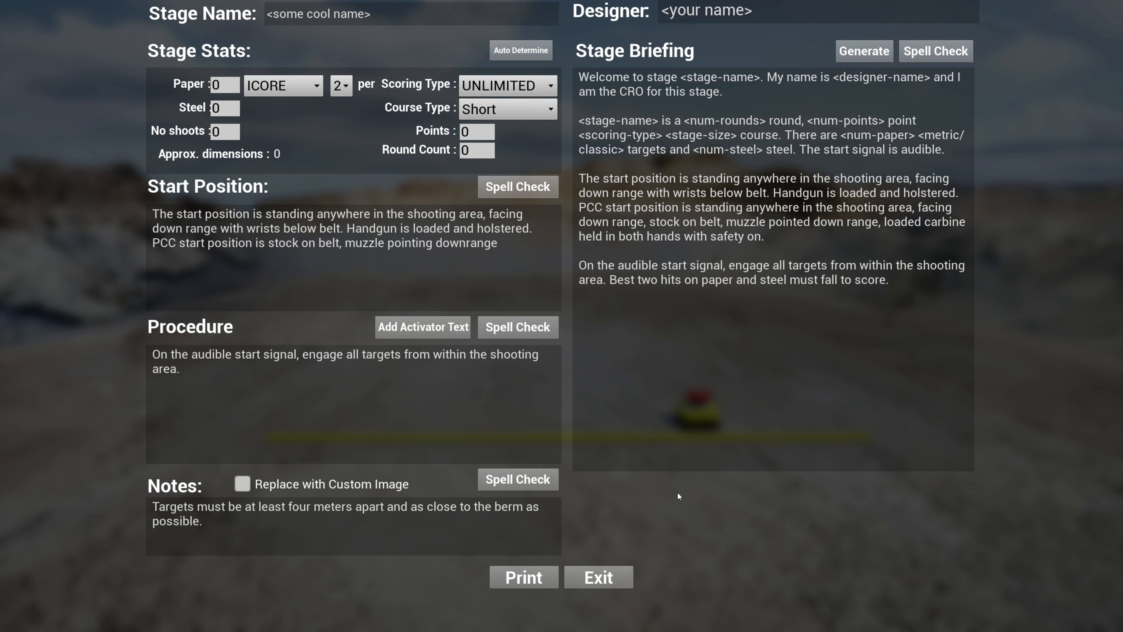
- Switch the paper target type to IPSC and clear the Gun Ready Condition in the optional IPSC section
click(289, 89)
click(273, 122)
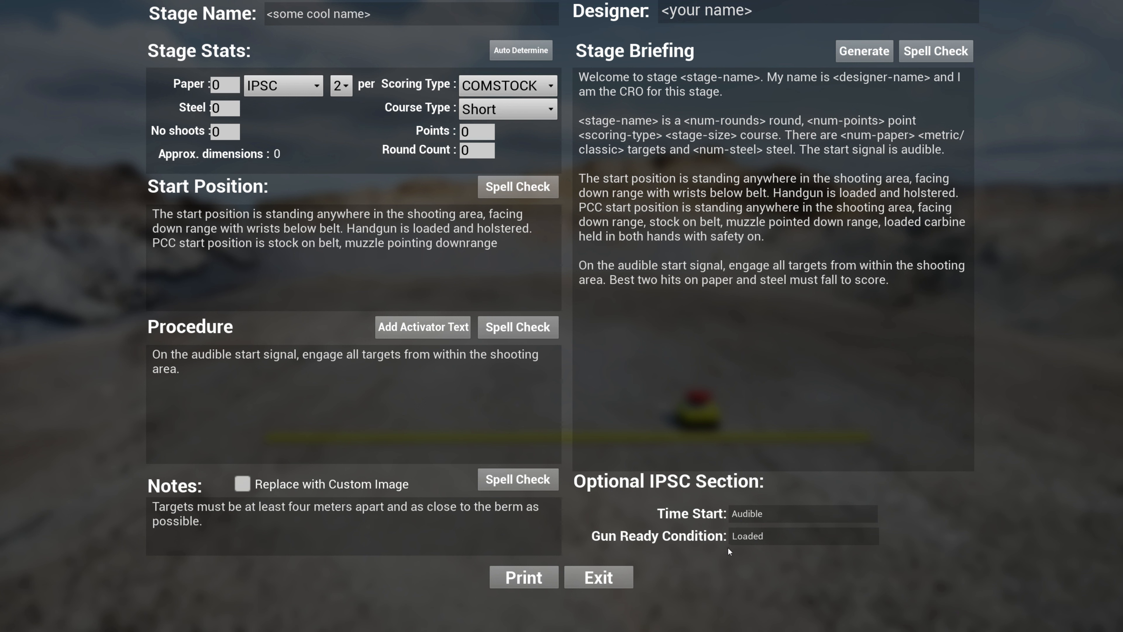
double_click(750, 537)
key(BackSpace)
- Preview the printed stage briefing in the IPSC template, and exit the briefing without exporting
click(544, 573)
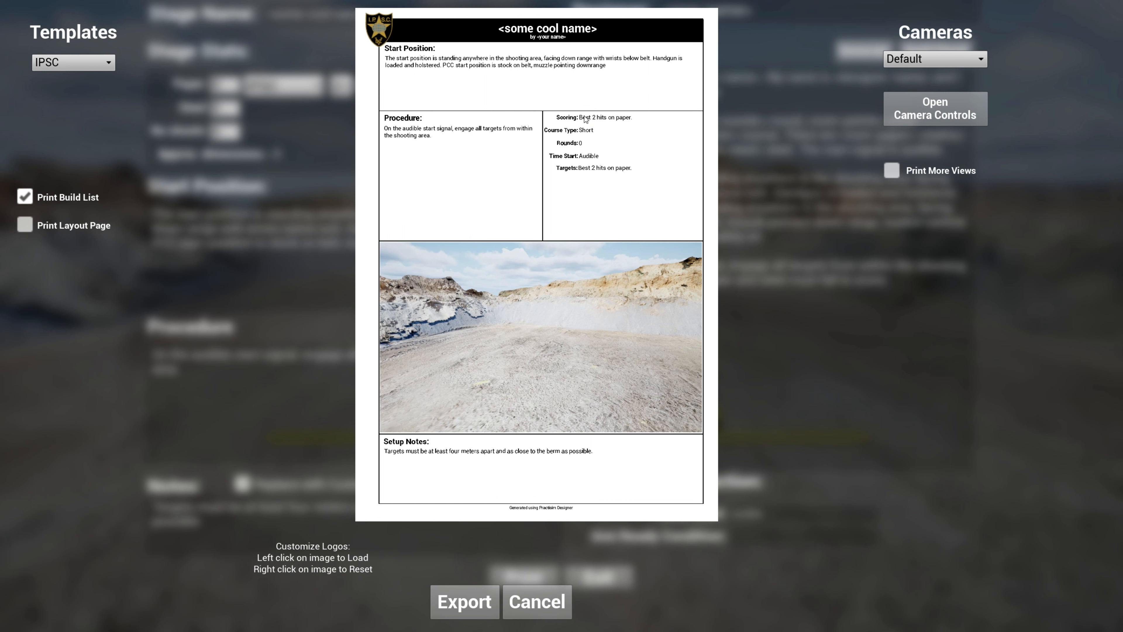
click(557, 611)
click(621, 574)
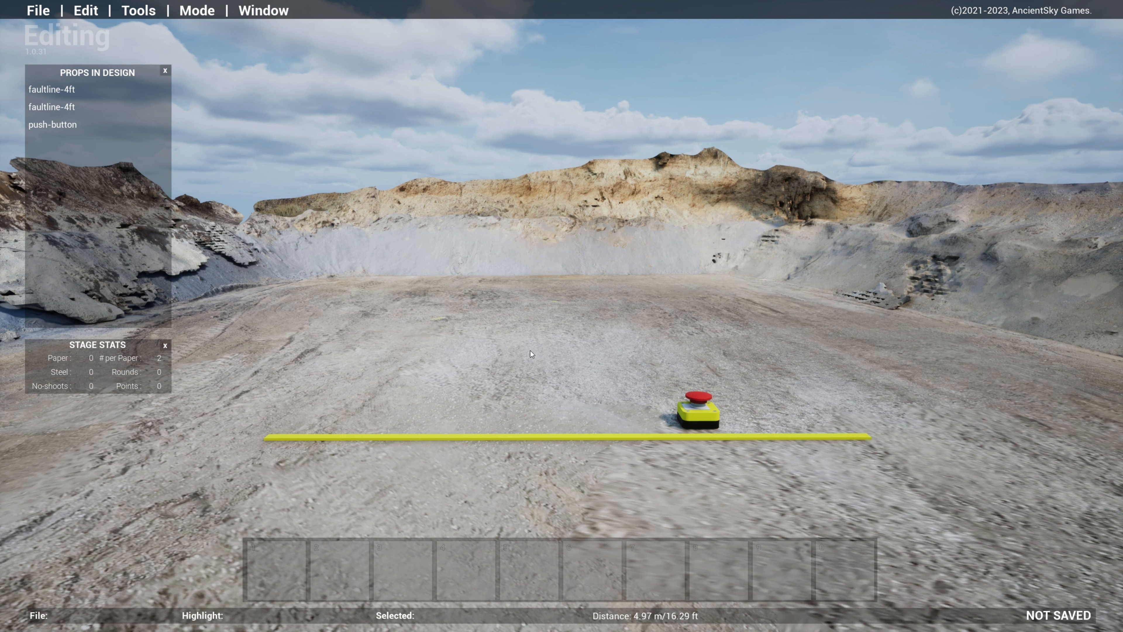
key(q)
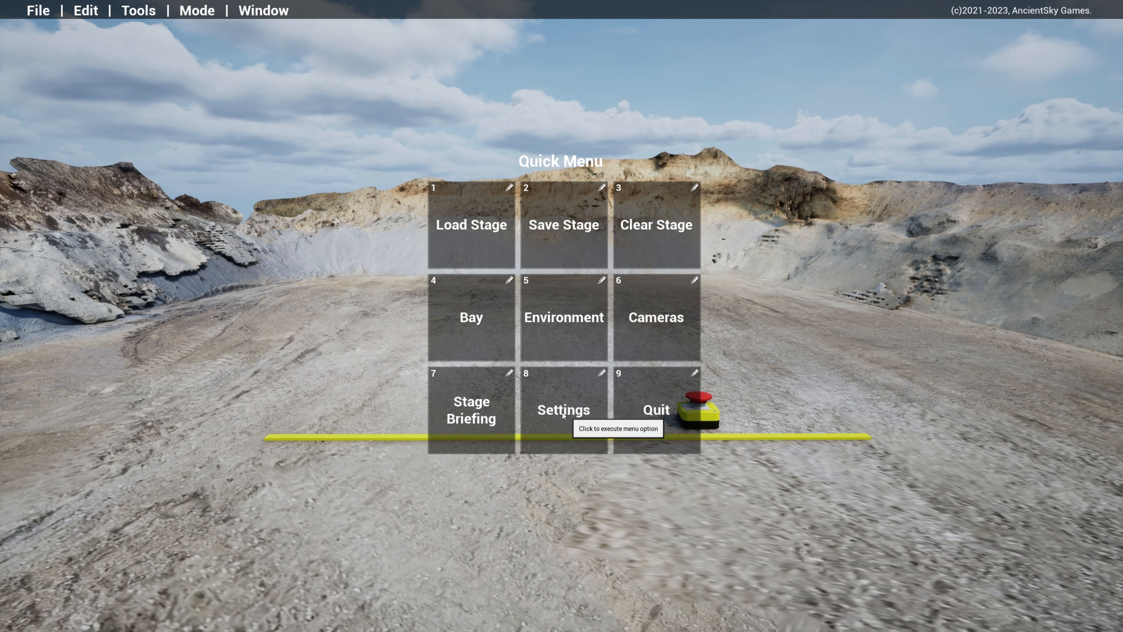
click(38, 11)
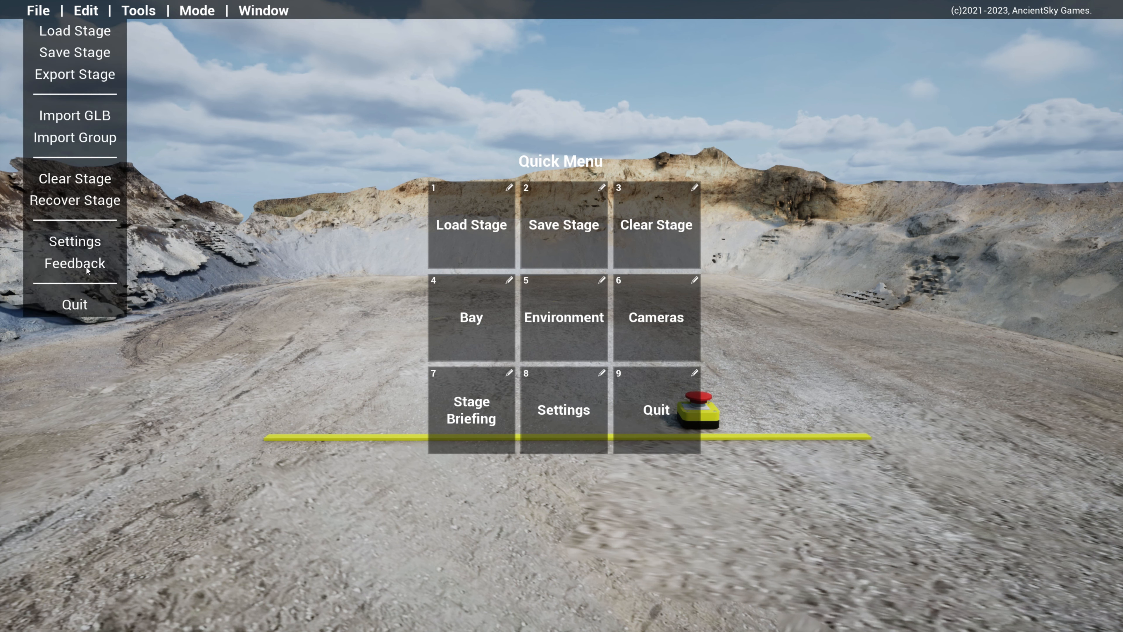
key(Escape)
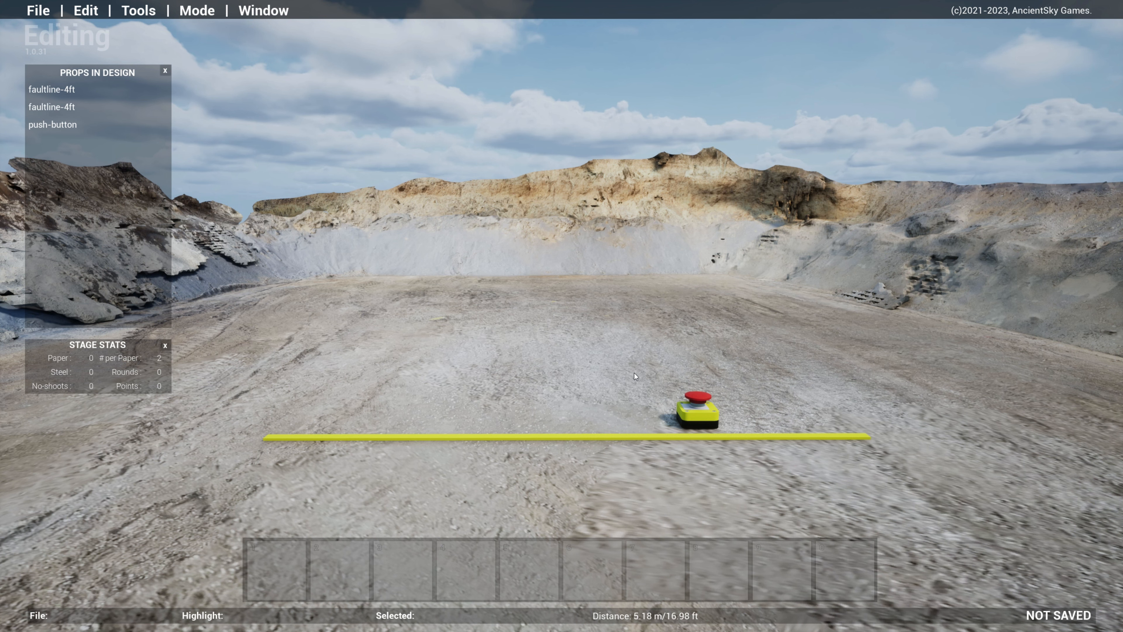
key(q)
key(alt+z)
key(alt+z)
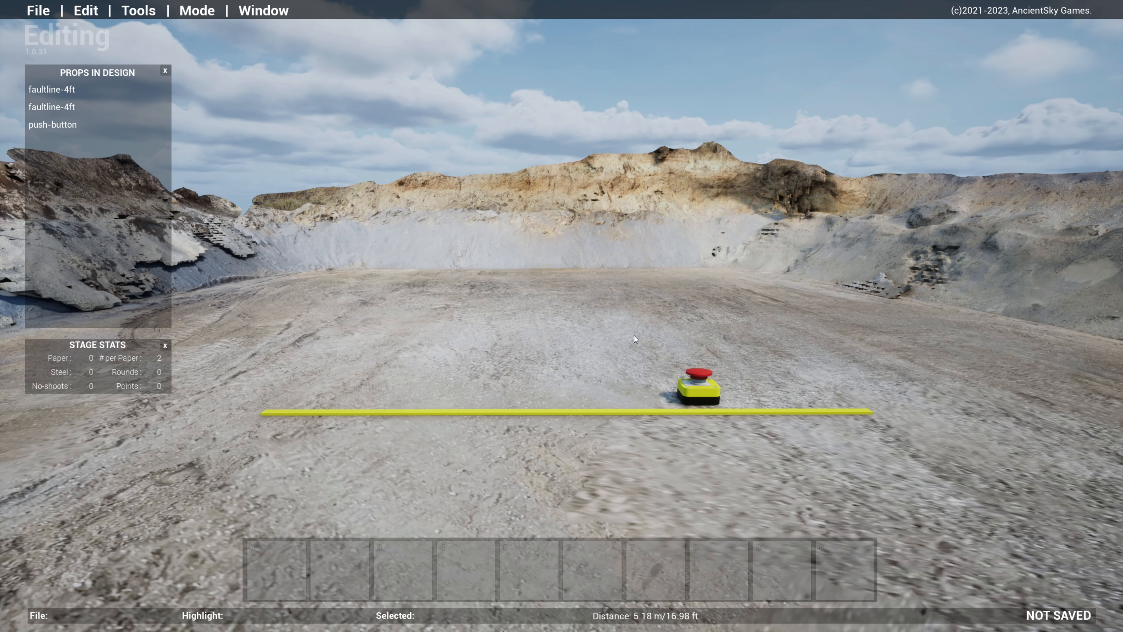
key(e)
key(d)
key(s)
key(a)
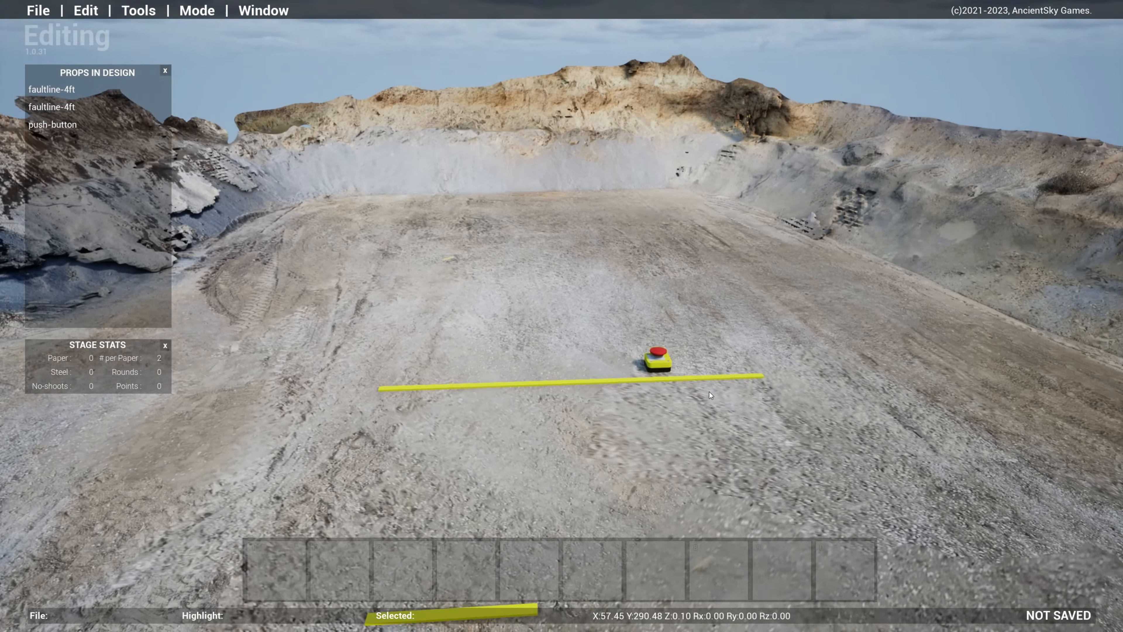